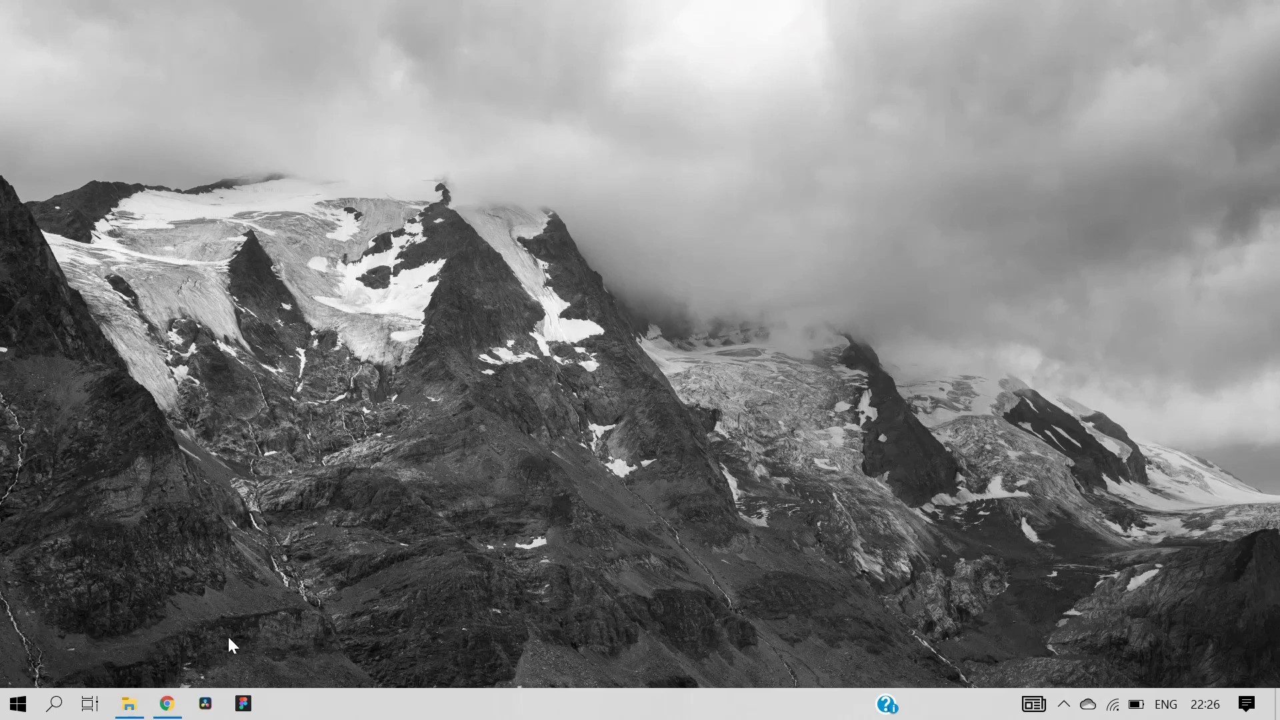
- Back in Chrome, run a Google search for 'davinci resolve' and open the DaVinci Resolve 17 | Blackmagic Design result
click(168, 705)
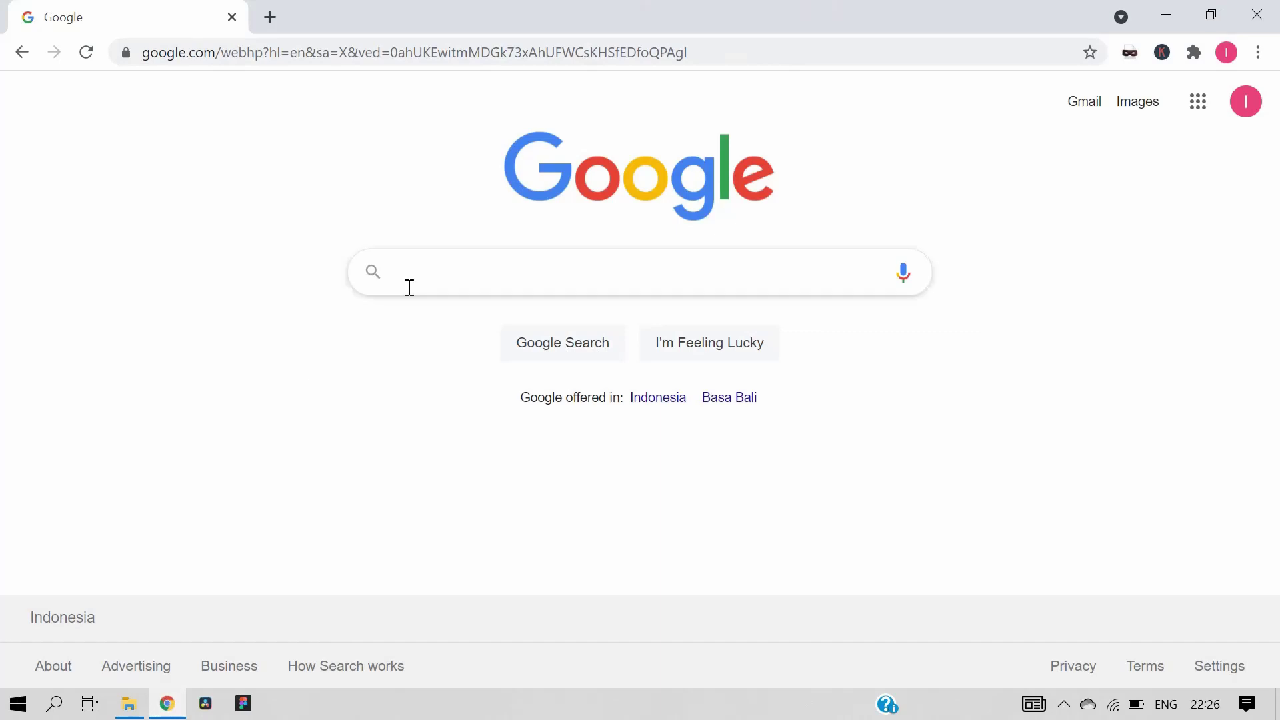
text(davi)
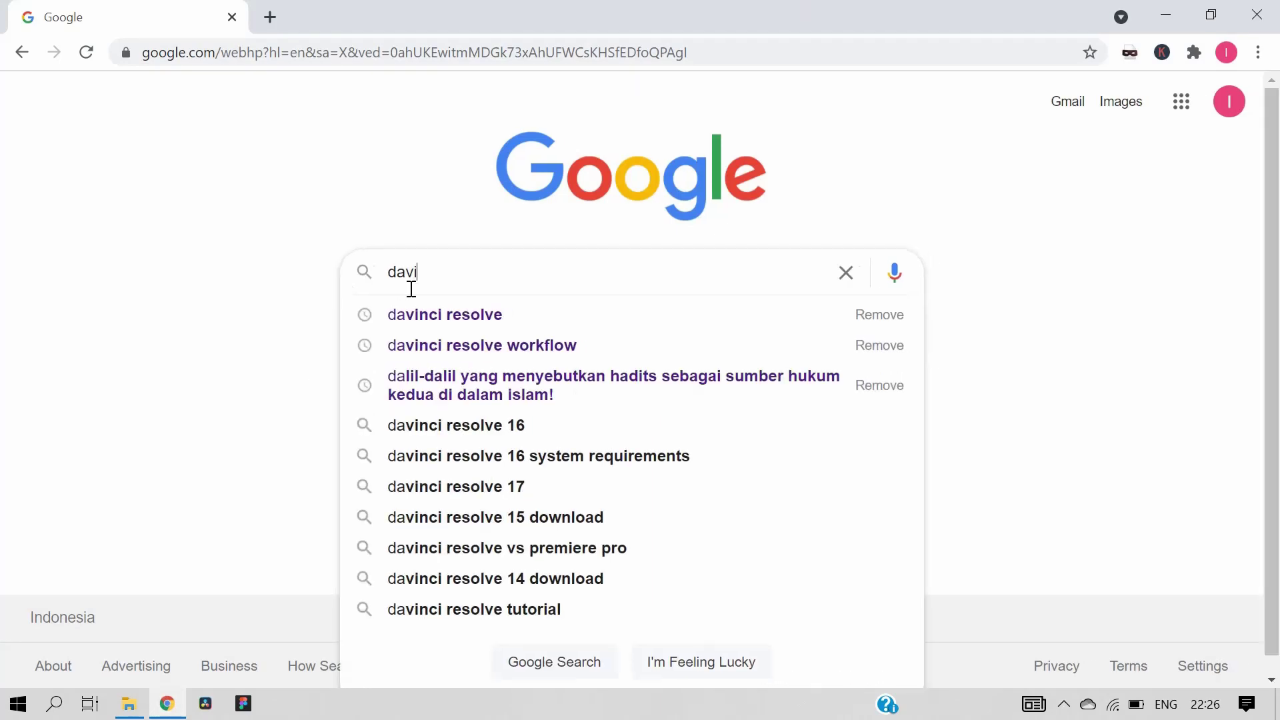
text(nc)
key(Down)
key(Return)
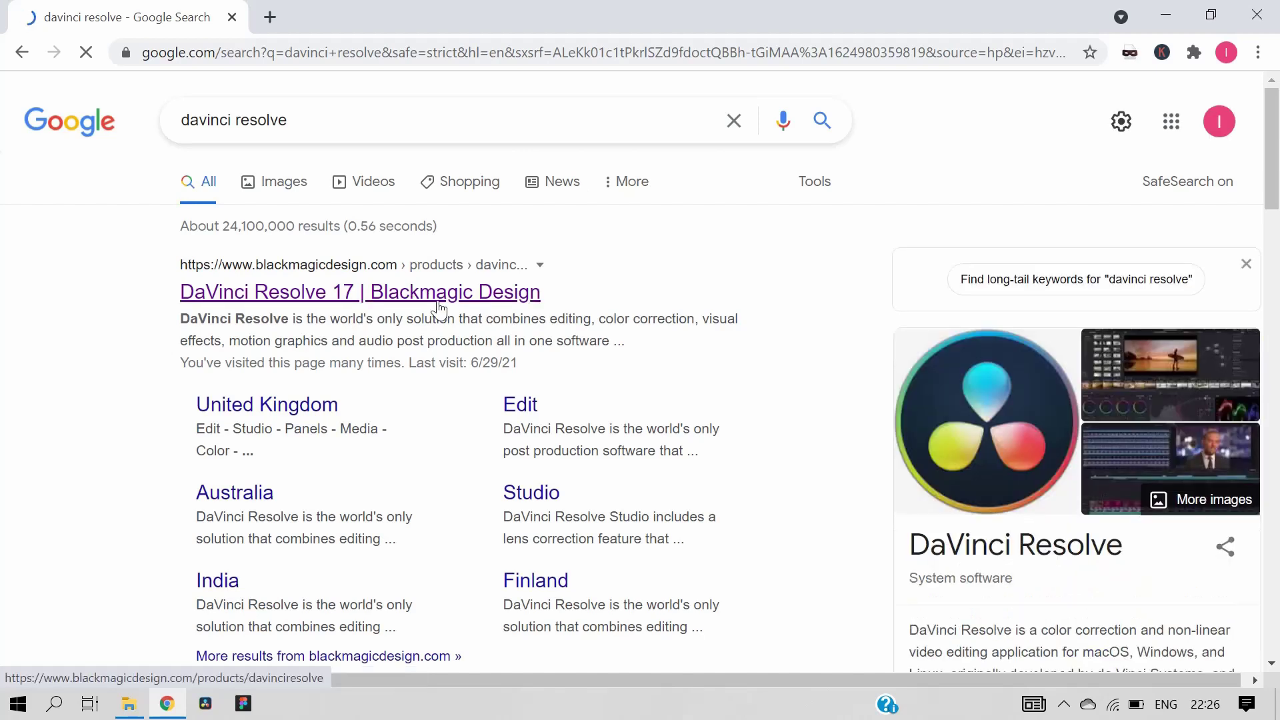
click(439, 293)
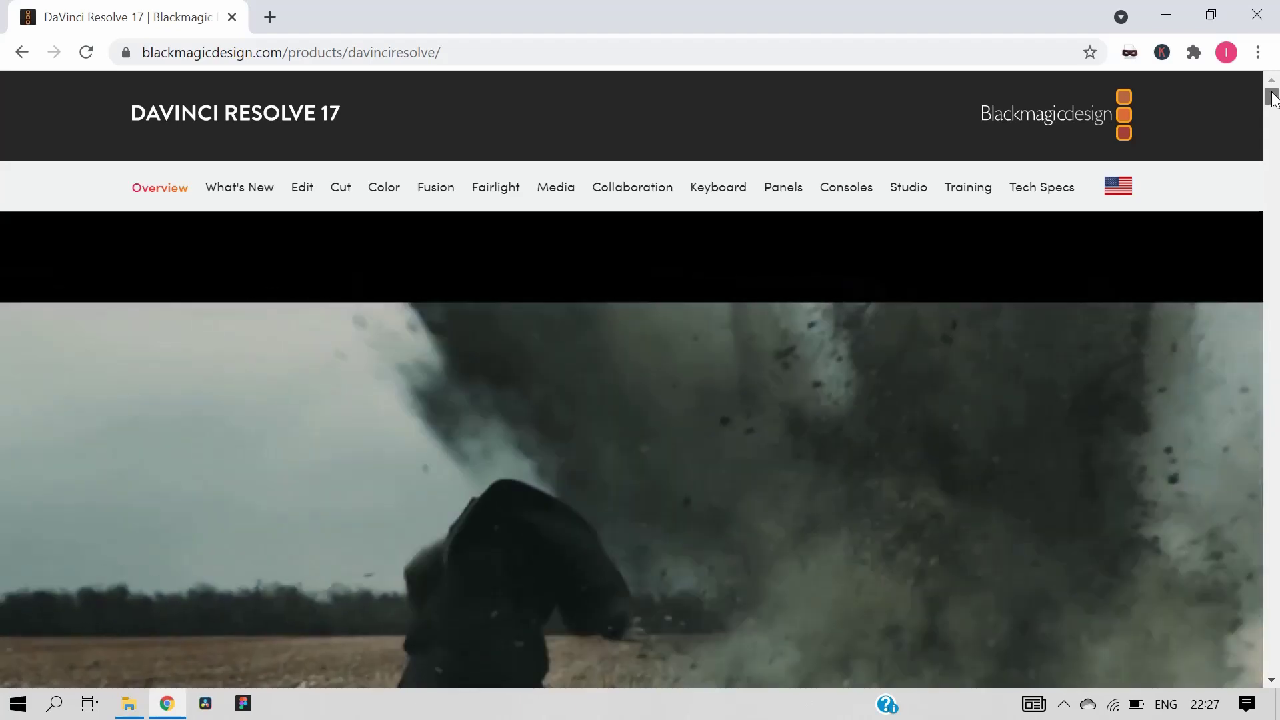
- Scroll through the DaVinci Resolve 17 intro, then go back to the Google results
drag(1274, 99, 1273, 115)
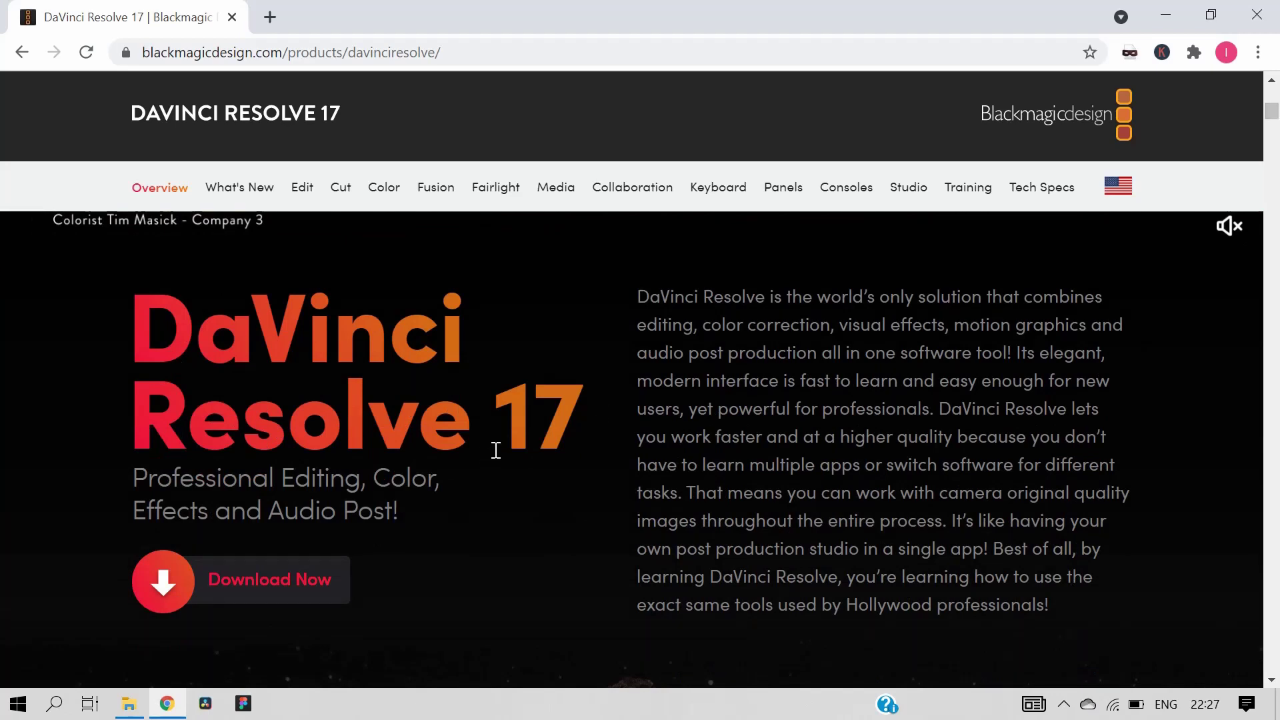
click(22, 52)
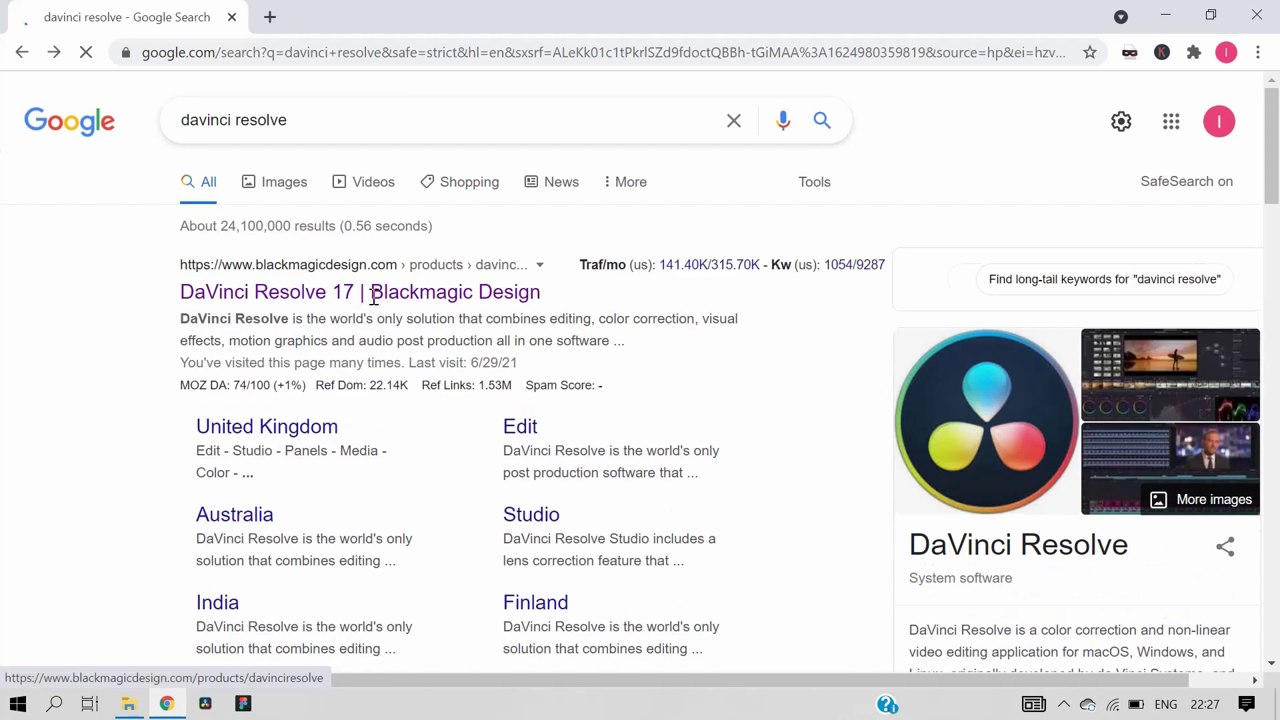
- Reopen the DaVinci Resolve 17 page and scroll past the hero video to Download Now
click(374, 299)
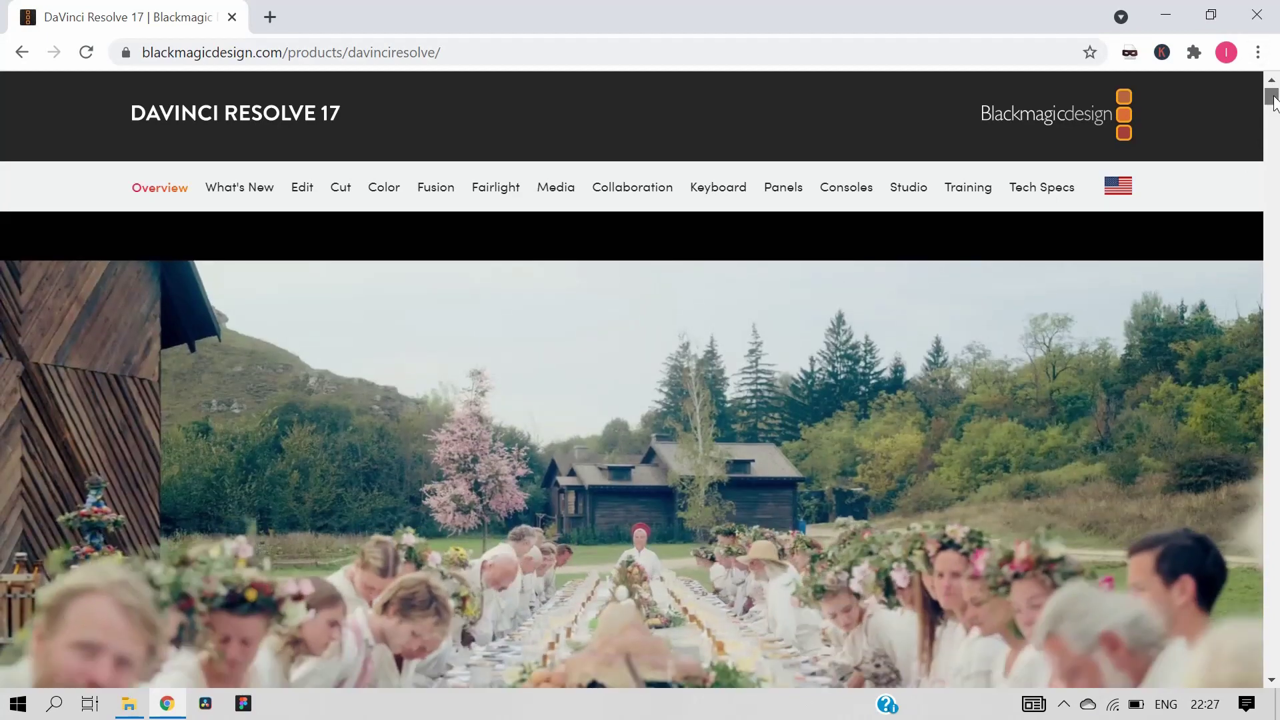
drag(1273, 93, 1273, 110)
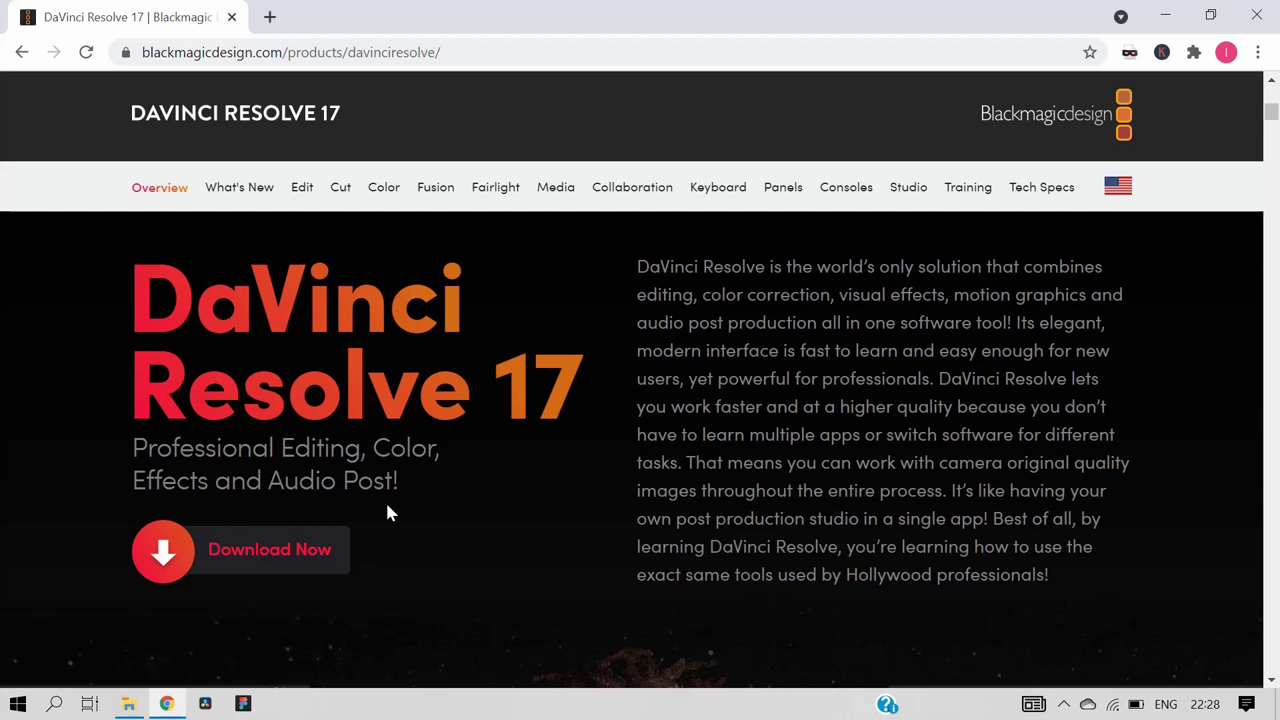
- Show the download chooser listing Resolve 17, Studio 17 and 16.2.8 for each platform
click(247, 561)
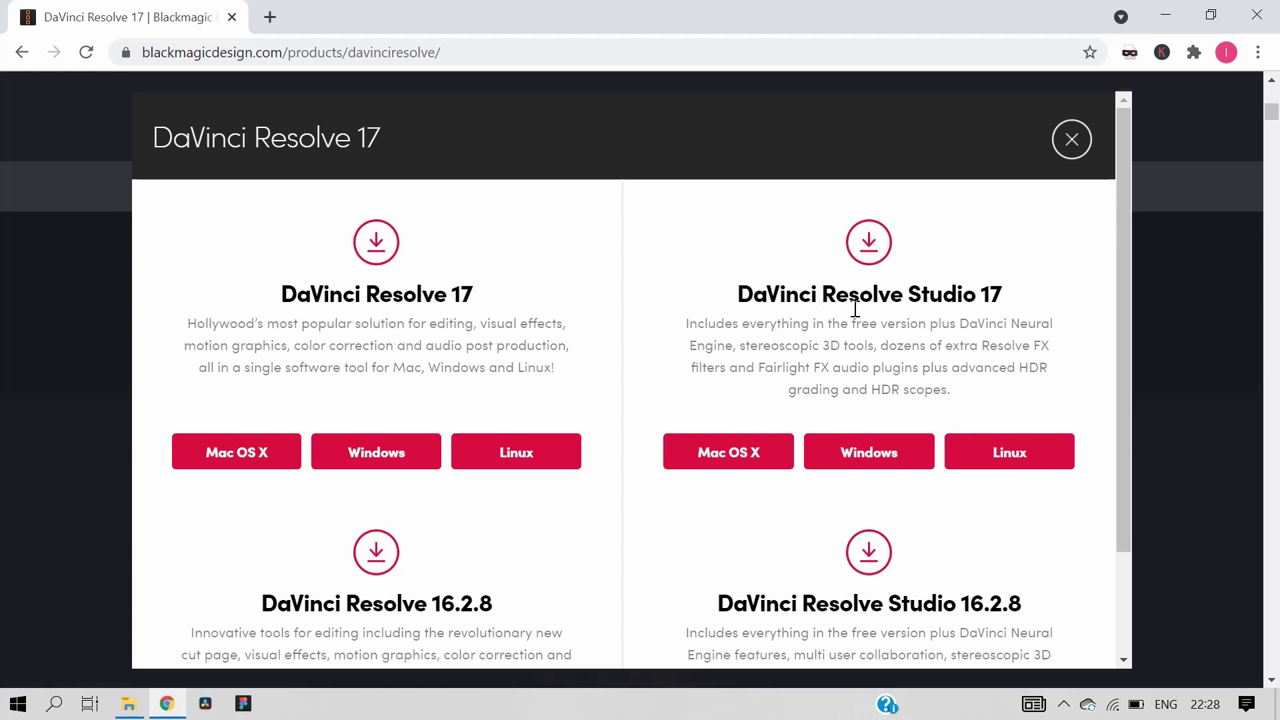
drag(1127, 268, 1121, 313)
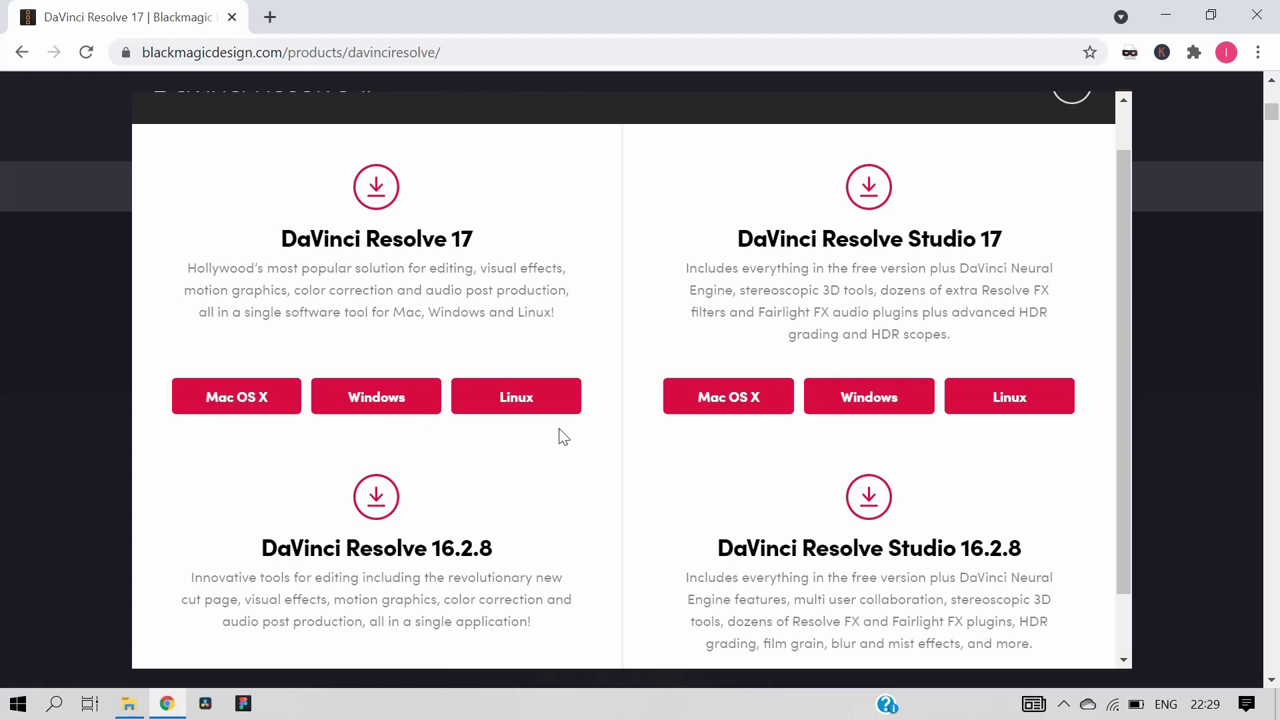
- Open the free Resolve 17 Windows registration form, scroll through it, and close it unfilled
click(393, 406)
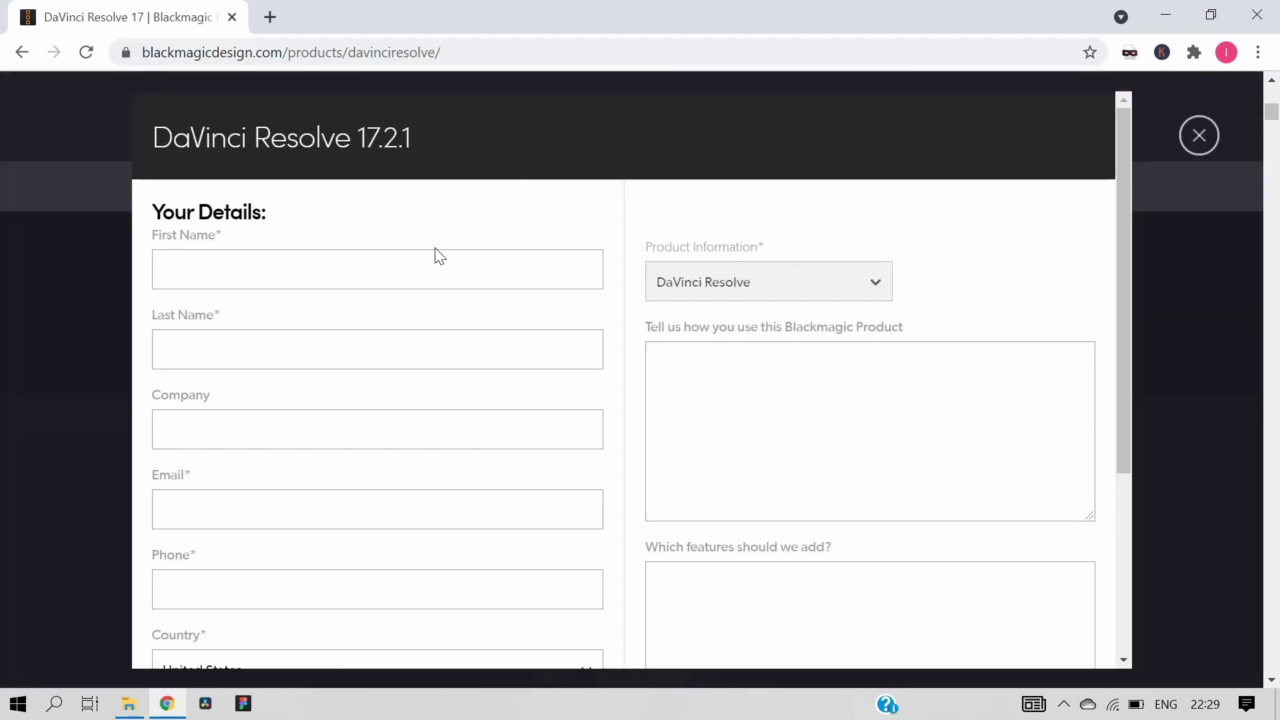
mouse_move(1120, 266)
mouse_down()
mouse_move(1102, 485)
mouse_move(1089, 306)
mouse_up()
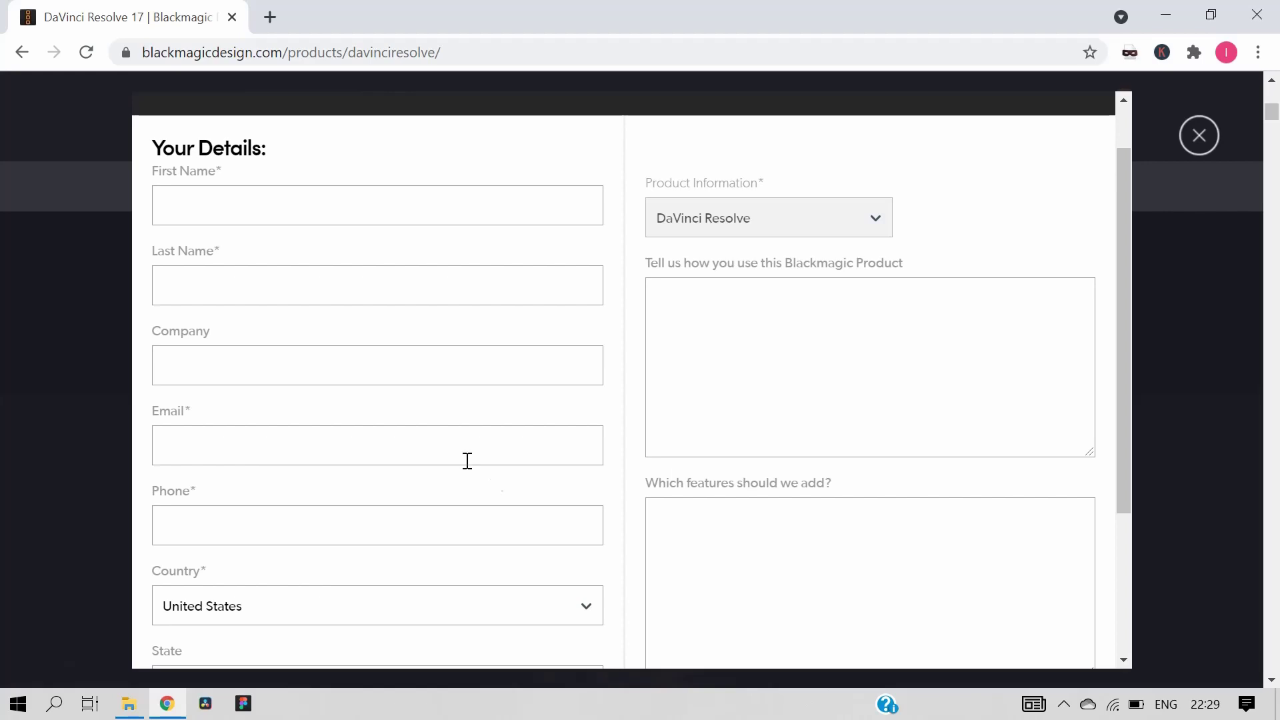
drag(1122, 375, 998, 371)
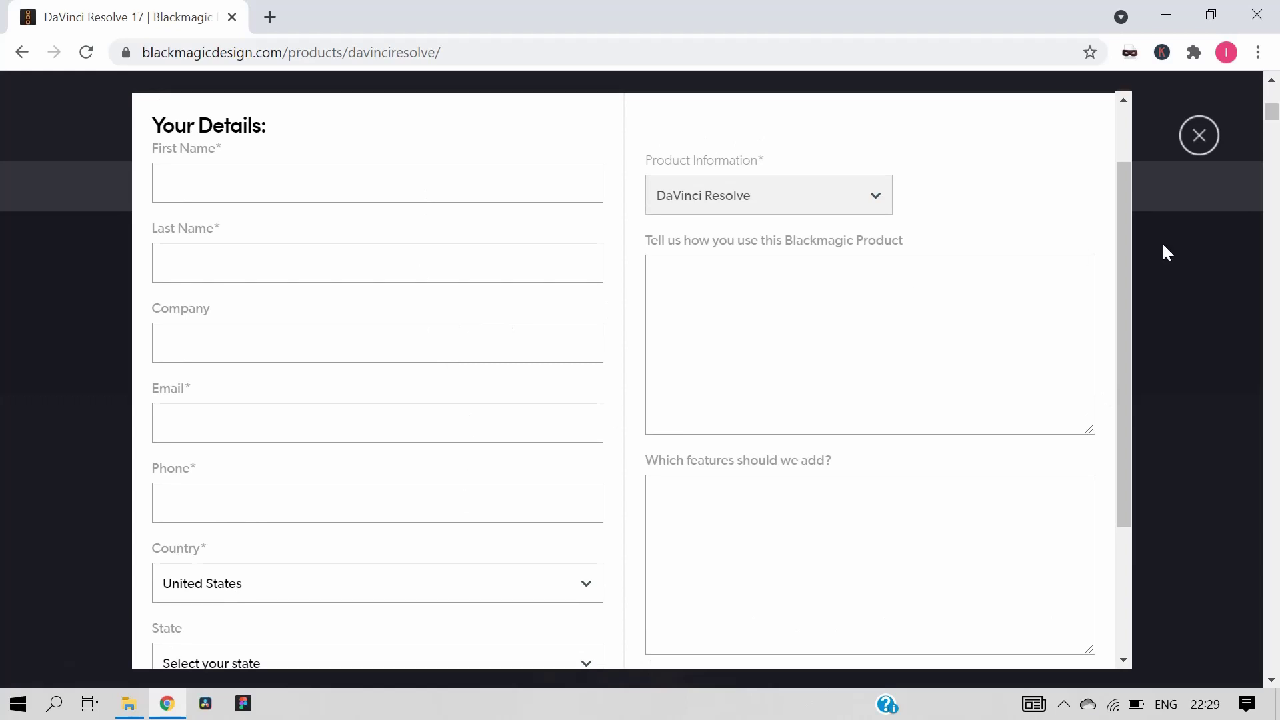
drag(1124, 262, 1110, 384)
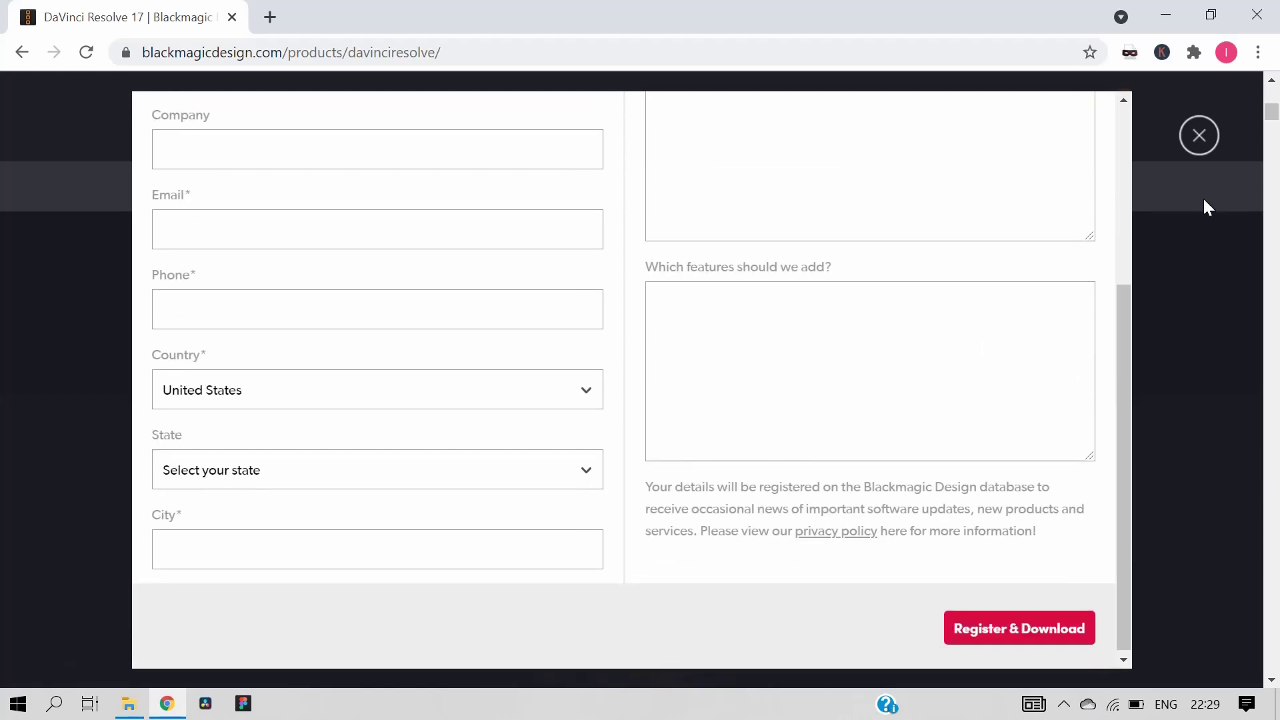
click(1196, 136)
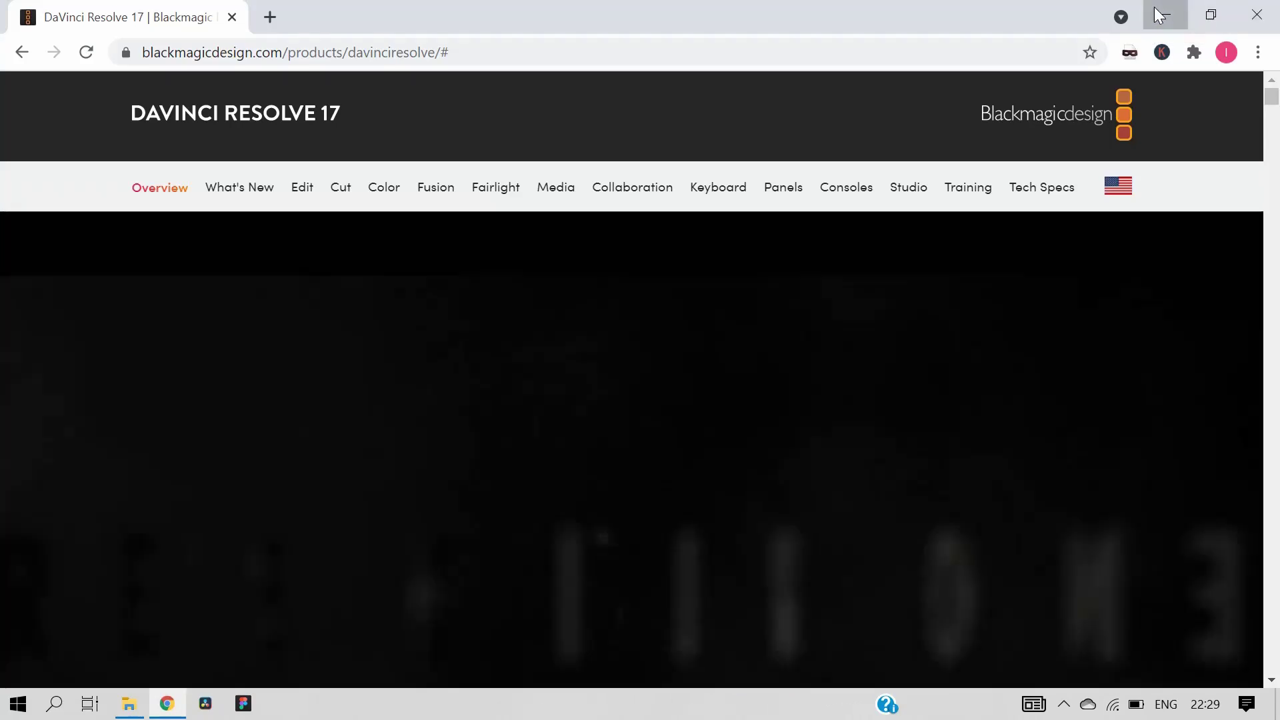
- Minimize Chrome and launch DaVinci Resolve from the taskbar to reach the Project Manager
click(1159, 15)
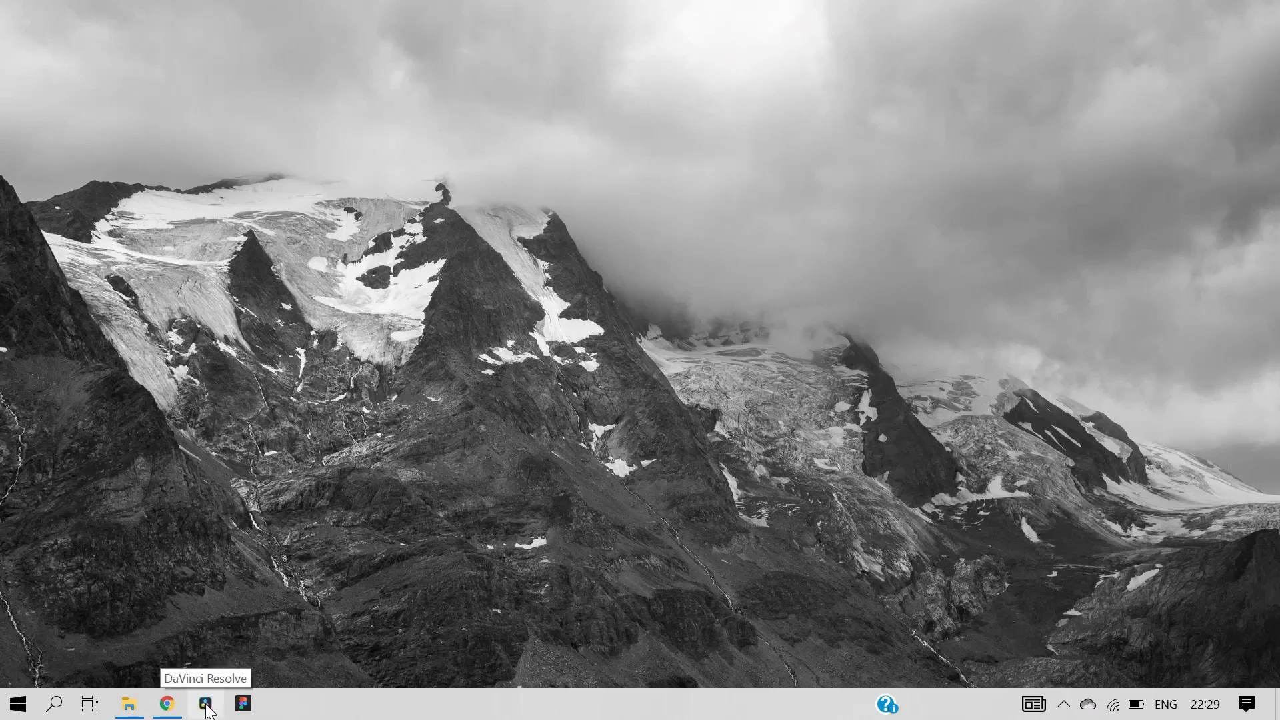
click(207, 707)
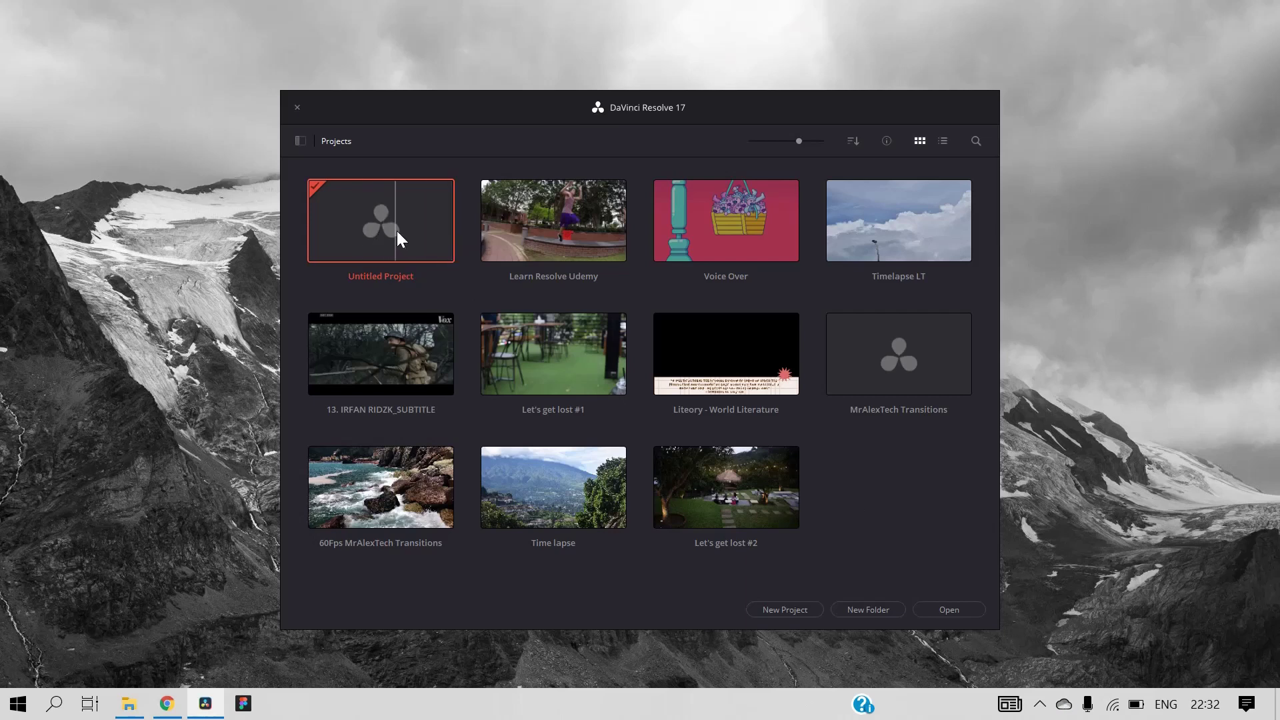
- Replace the default project name with 'Creative Class' and create the project
click(802, 611)
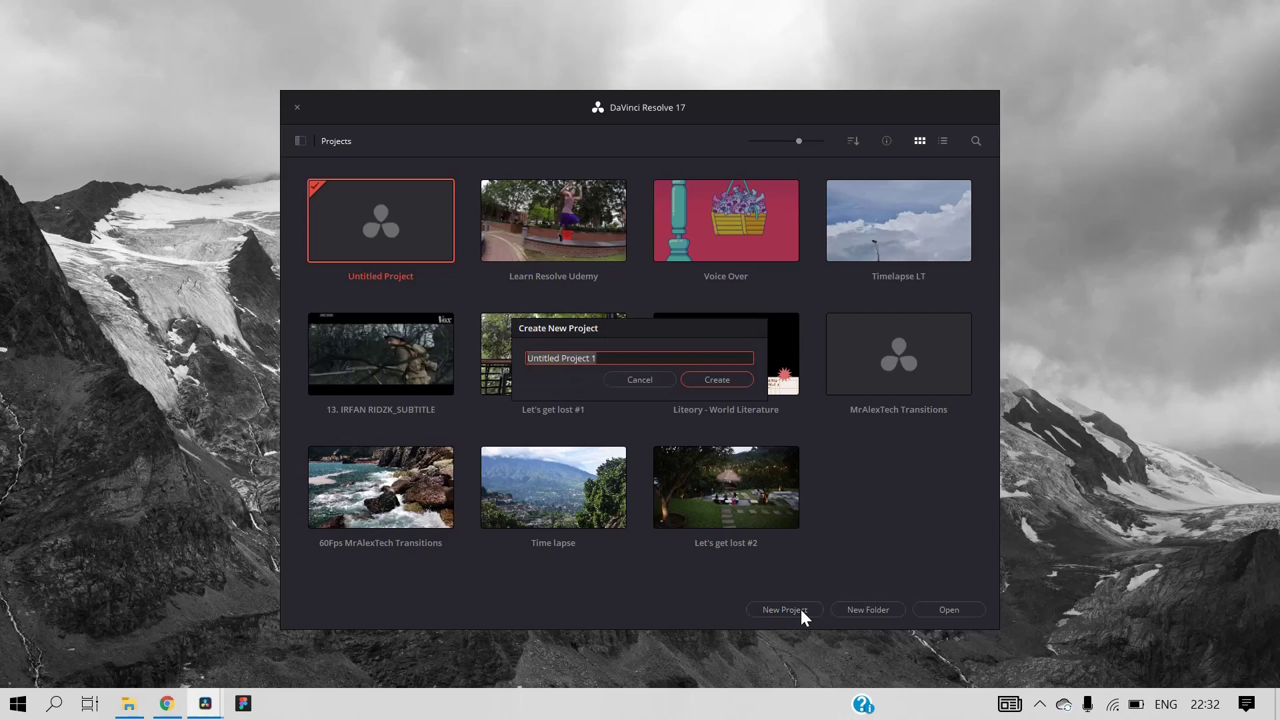
key(BackSpace)
text(Cr)
text(eative C)
text(lass)
click(729, 381)
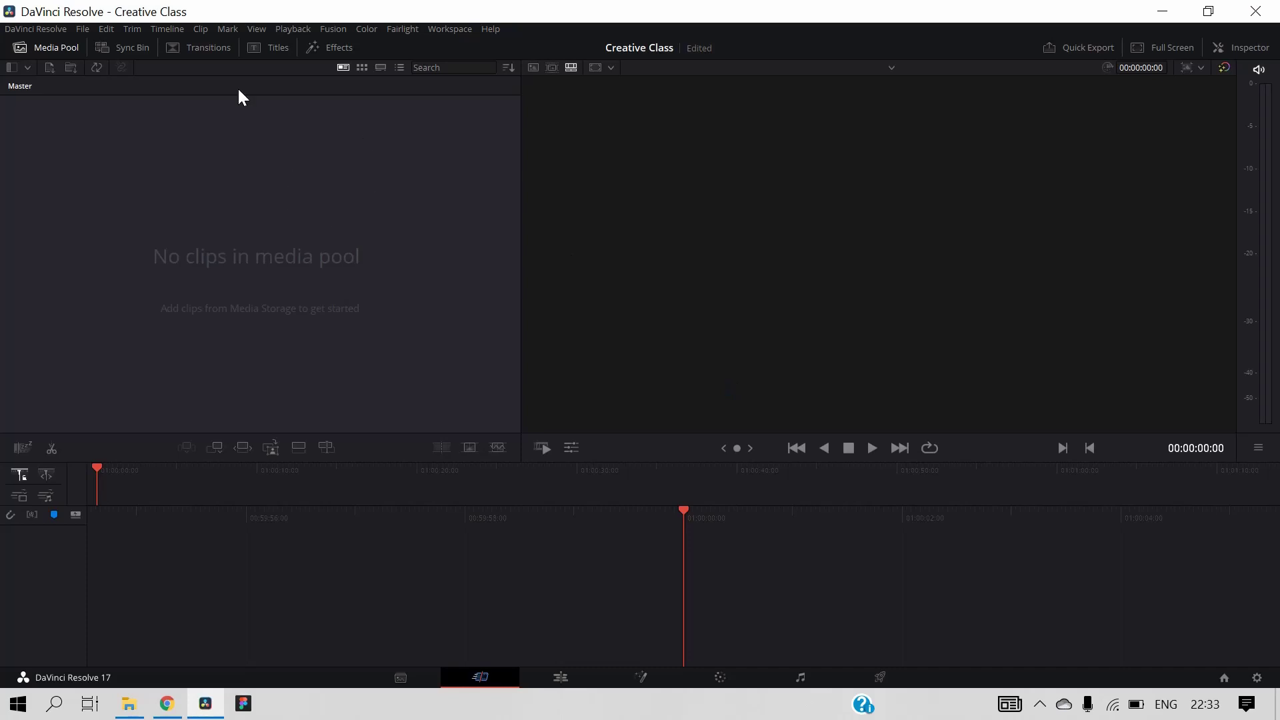
click(402, 674)
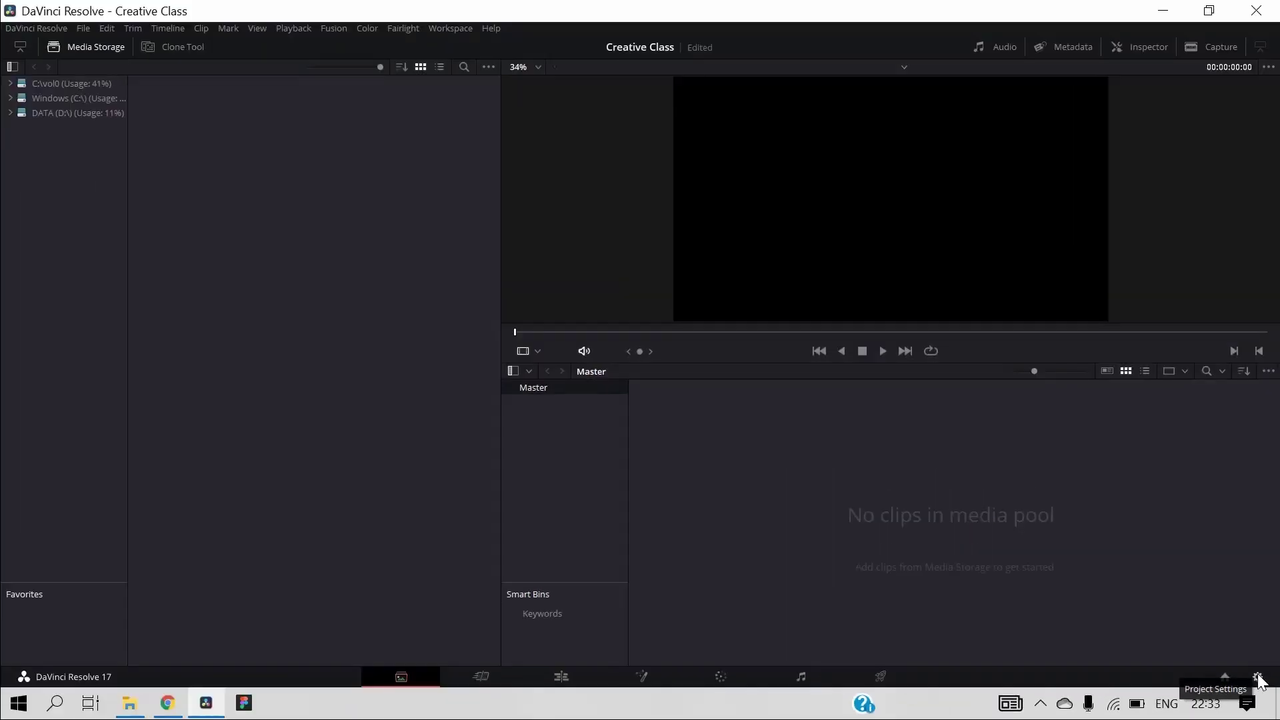
click(1259, 678)
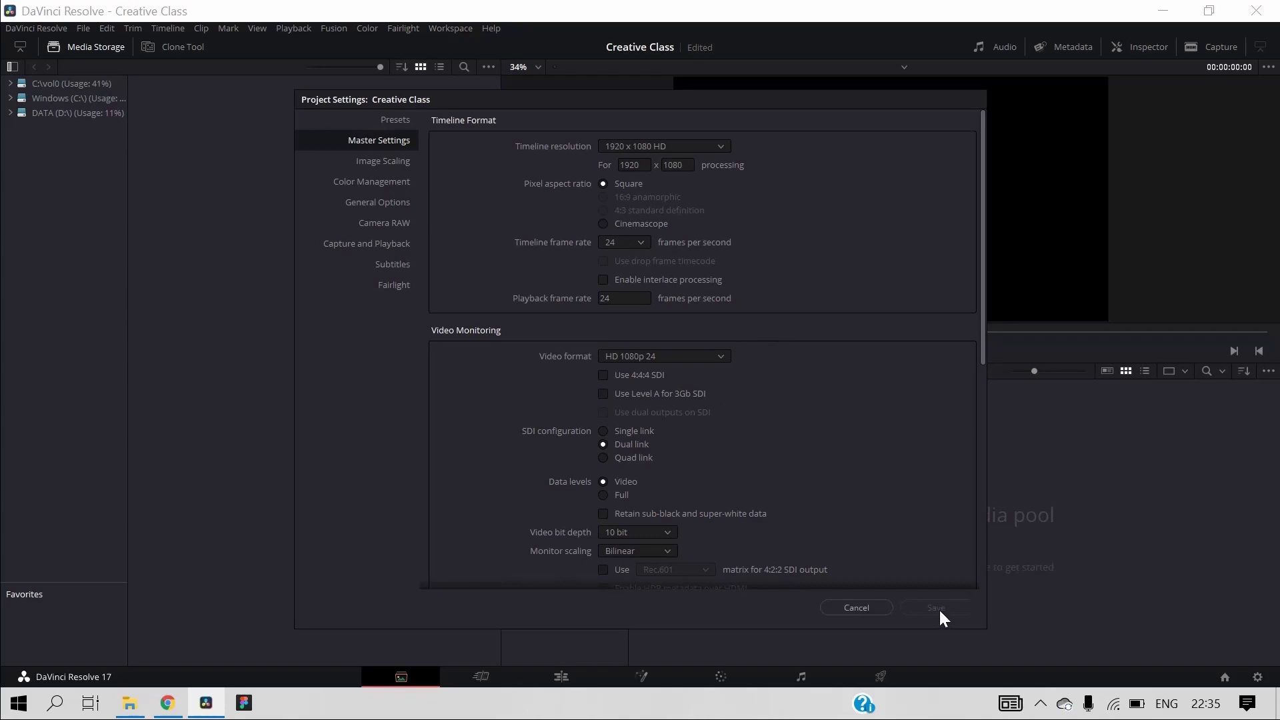
click(856, 608)
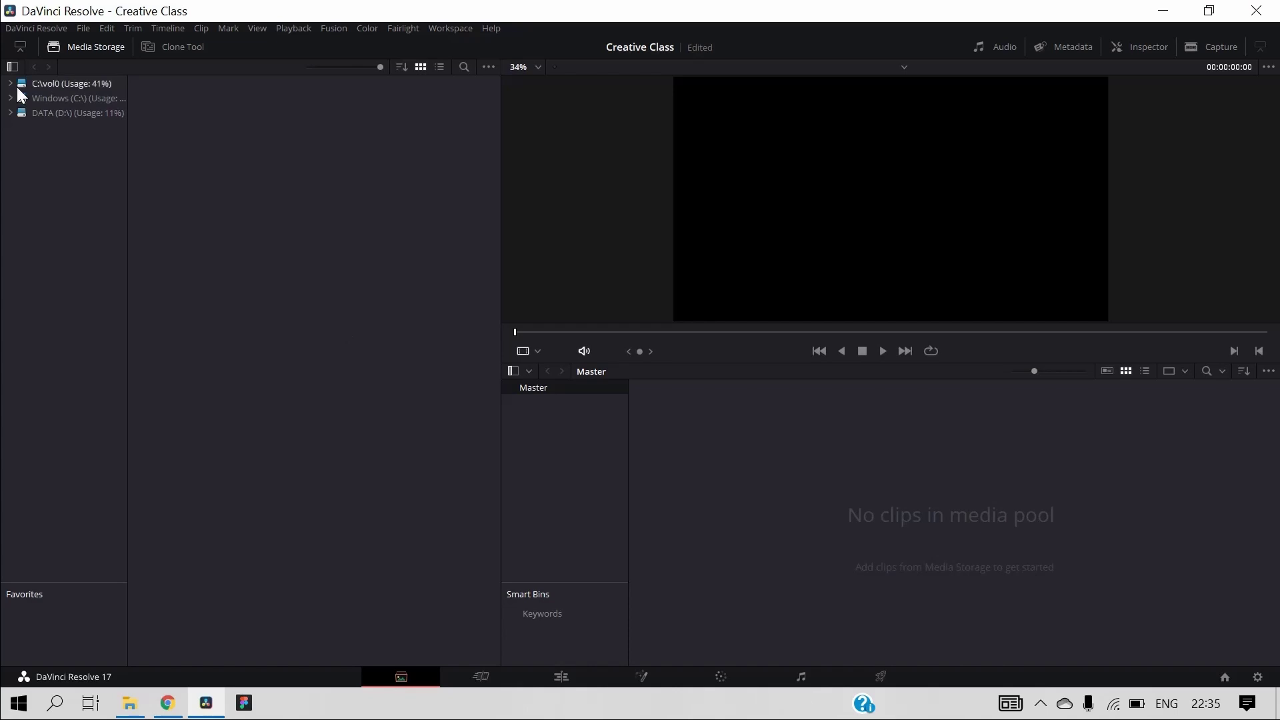
- Browse the menu bar, ending with the DaVinci Resolve main menu holding Preferences open
click(40, 28)
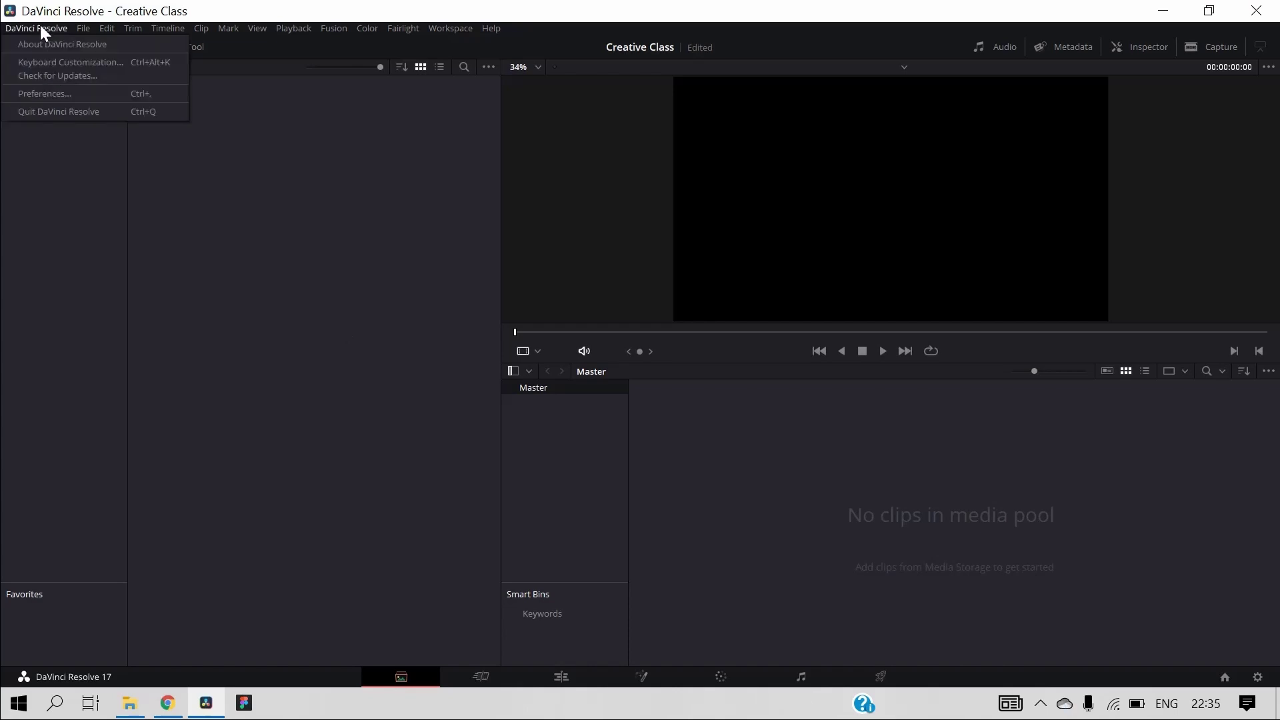
click(52, 146)
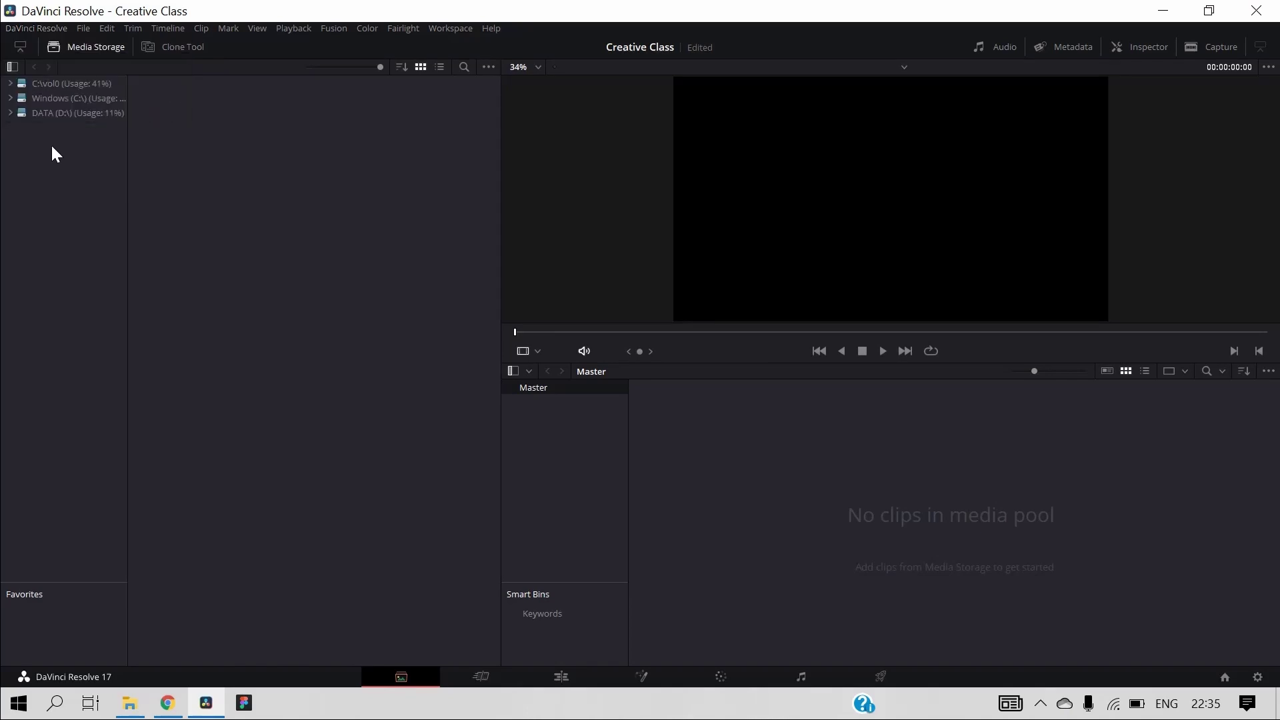
click(46, 28)
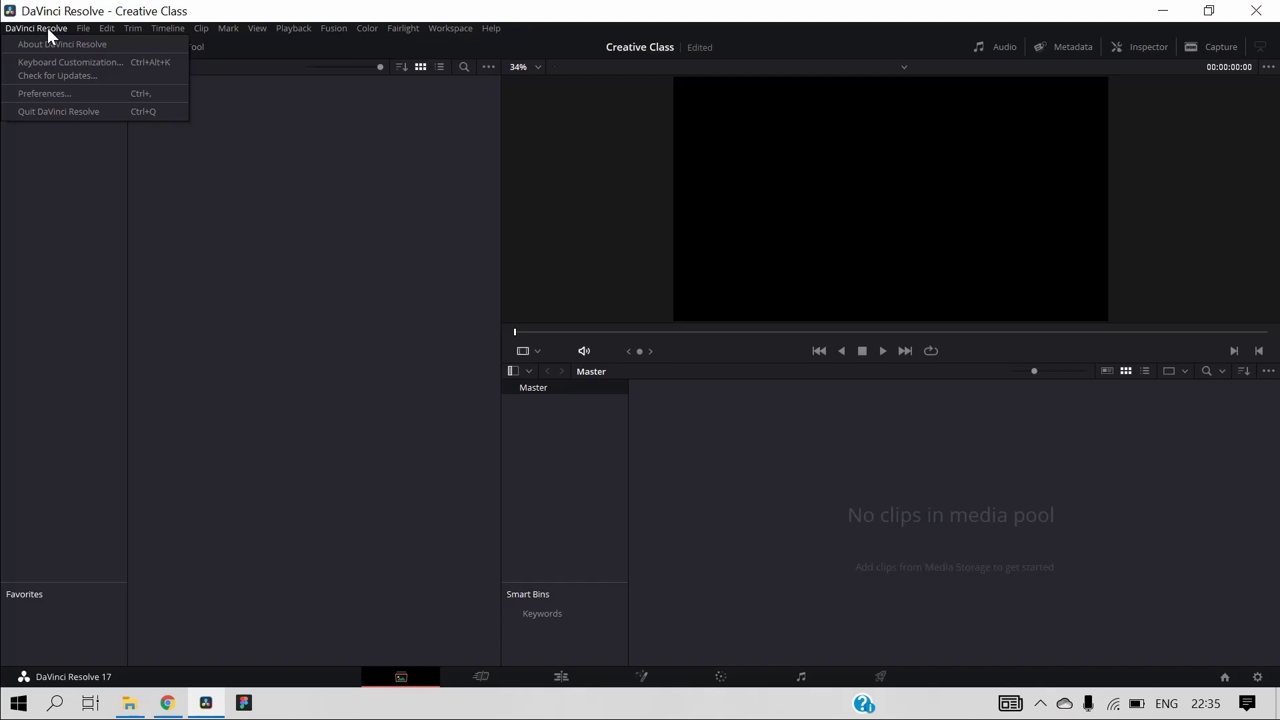
click(101, 29)
mouse_move(36, 28)
click(107, 206)
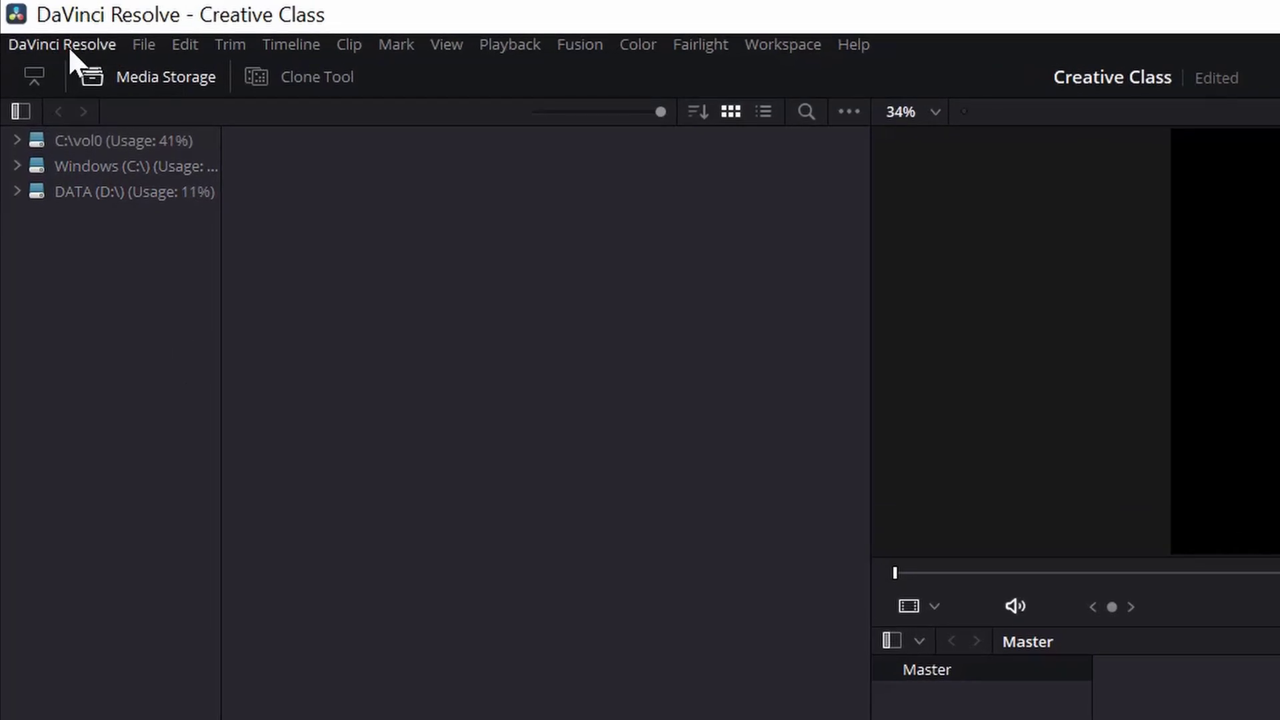
click(68, 46)
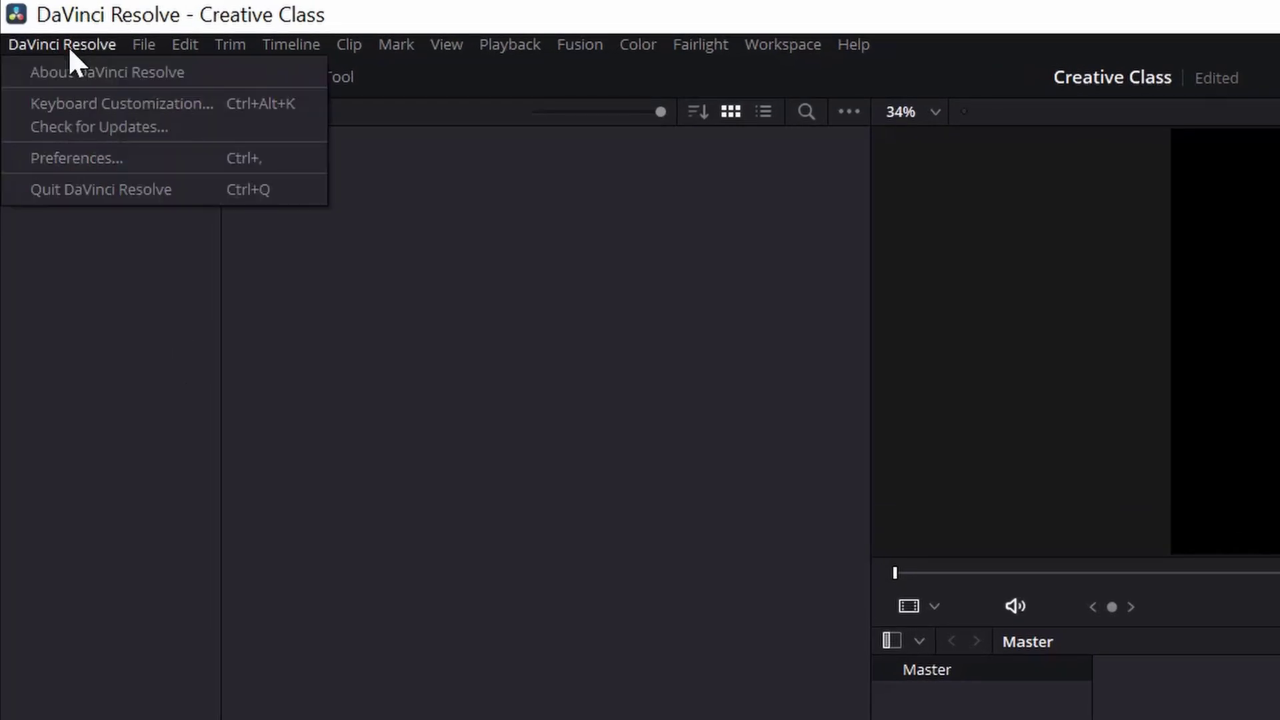
- Review User > Project Save and Load: Live save and 5-minute project backups, plus backup location
click(105, 156)
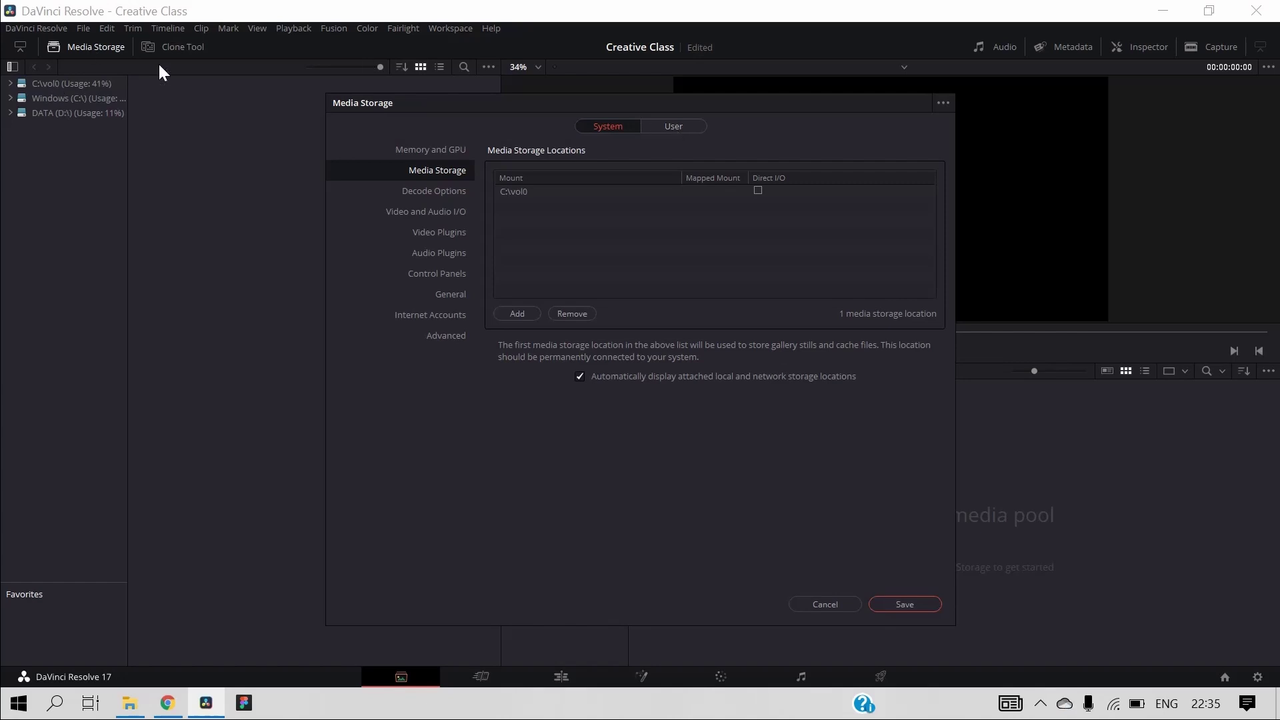
click(683, 126)
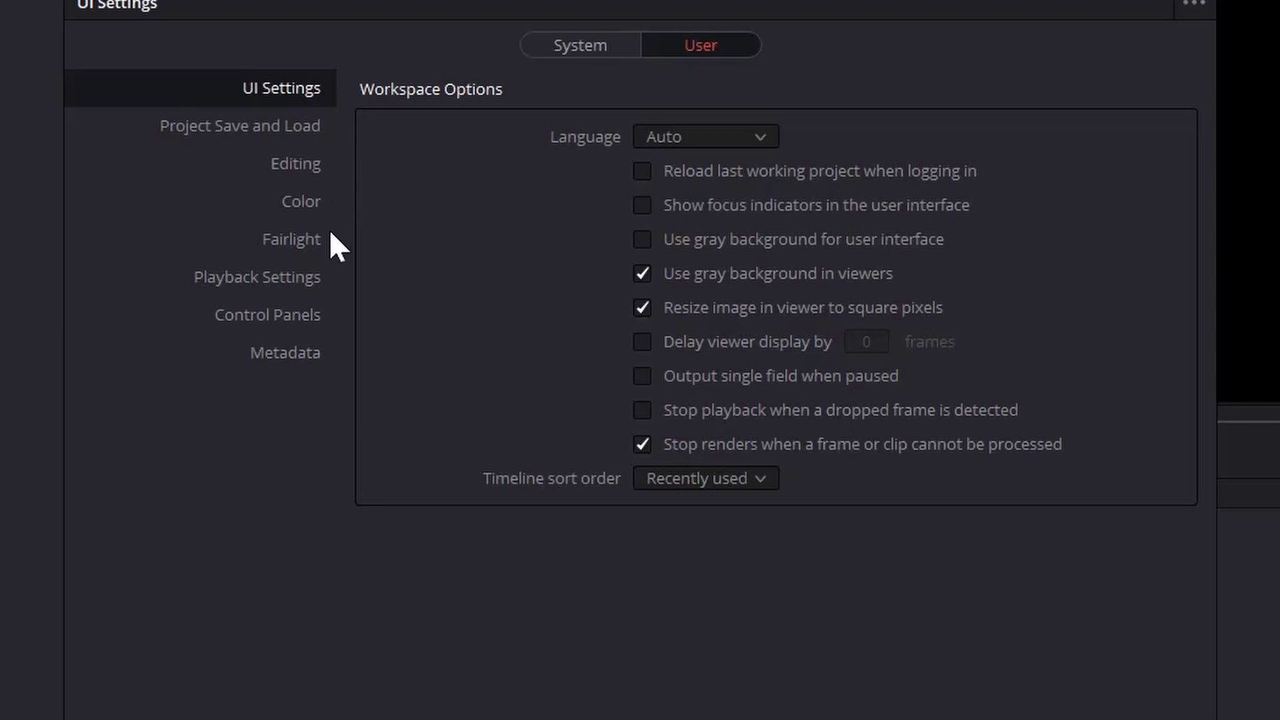
click(287, 125)
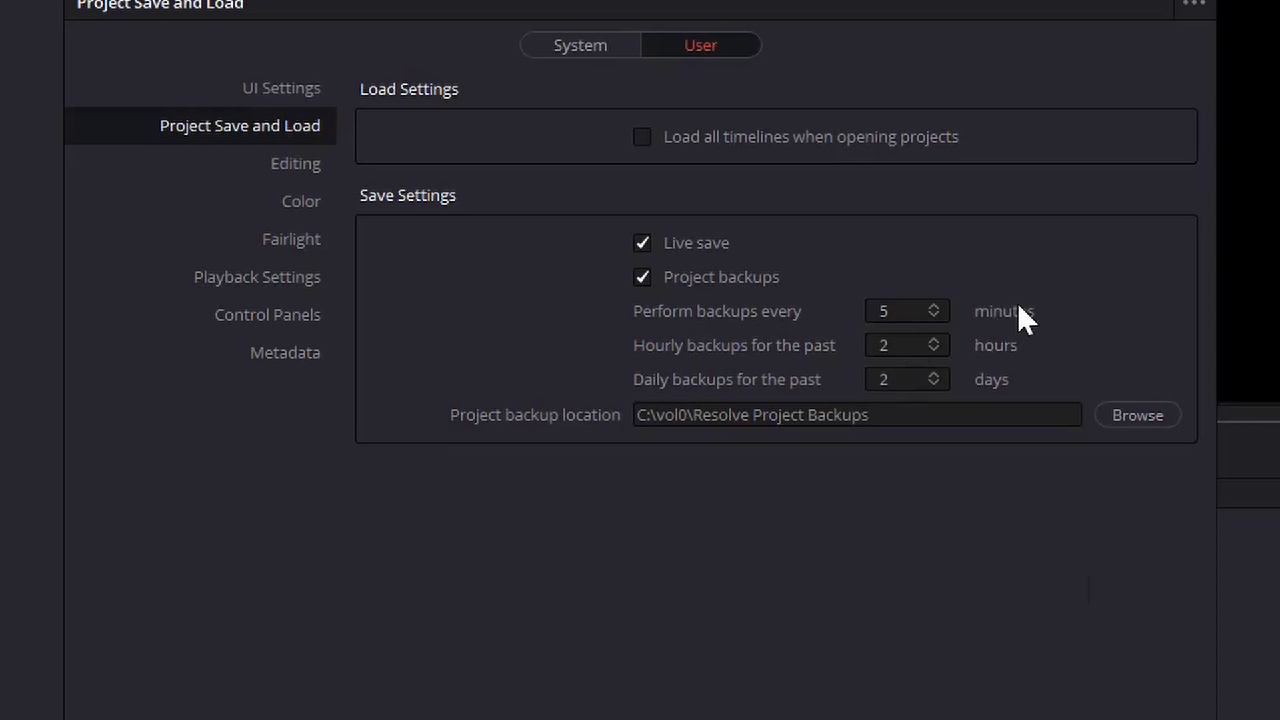
click(1138, 415)
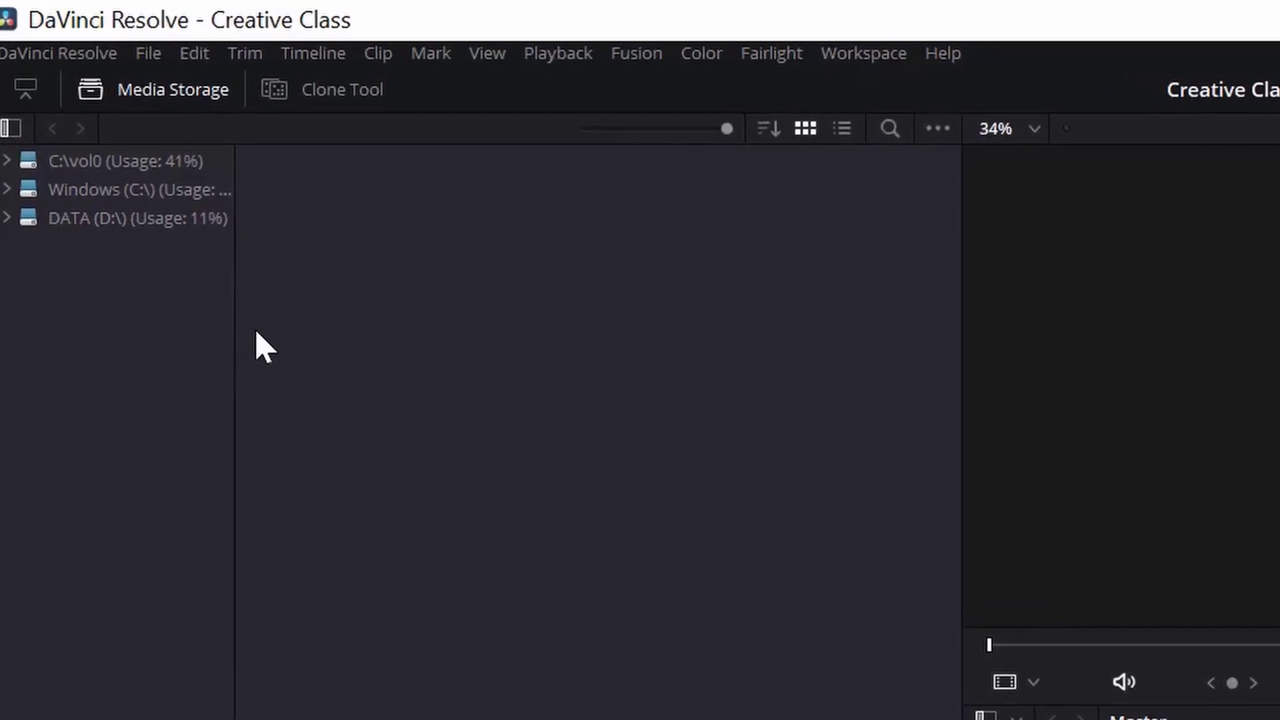
- Navigate Media Storage via DATA (D:\), DREAM ON, KOMINFO and Creative Class Resolve to the RAW folder
click(7, 193)
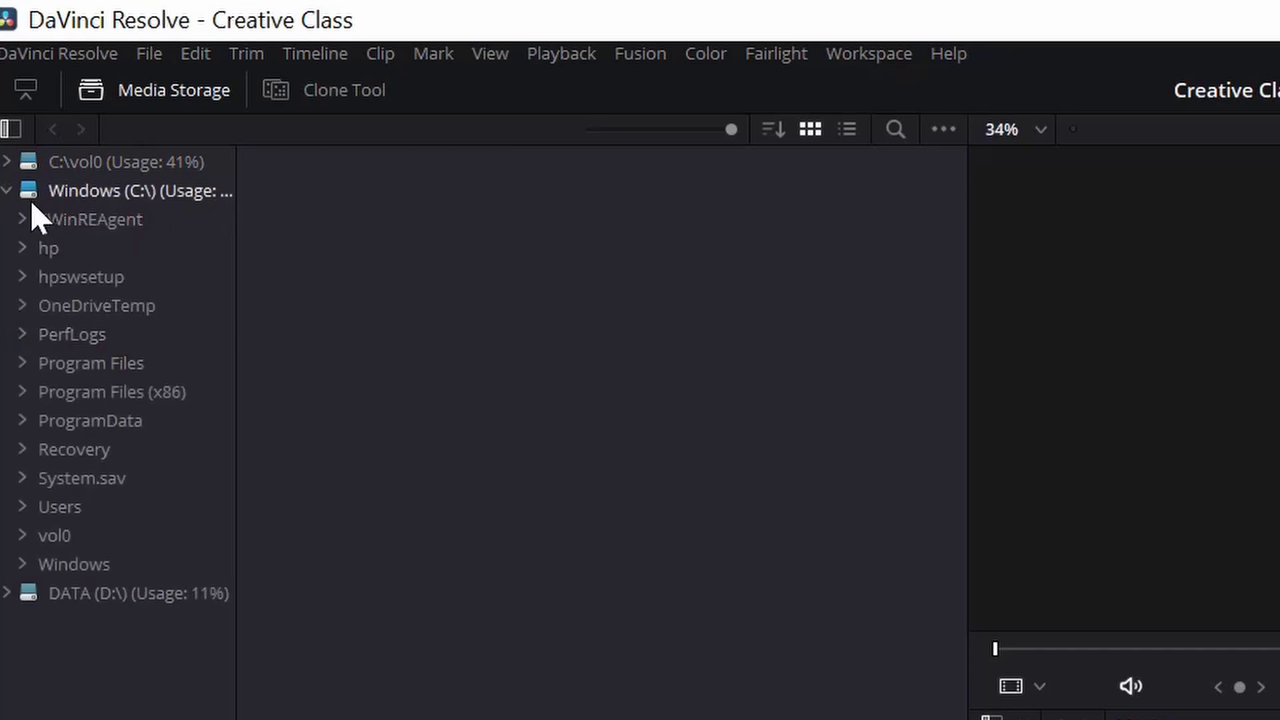
click(6, 192)
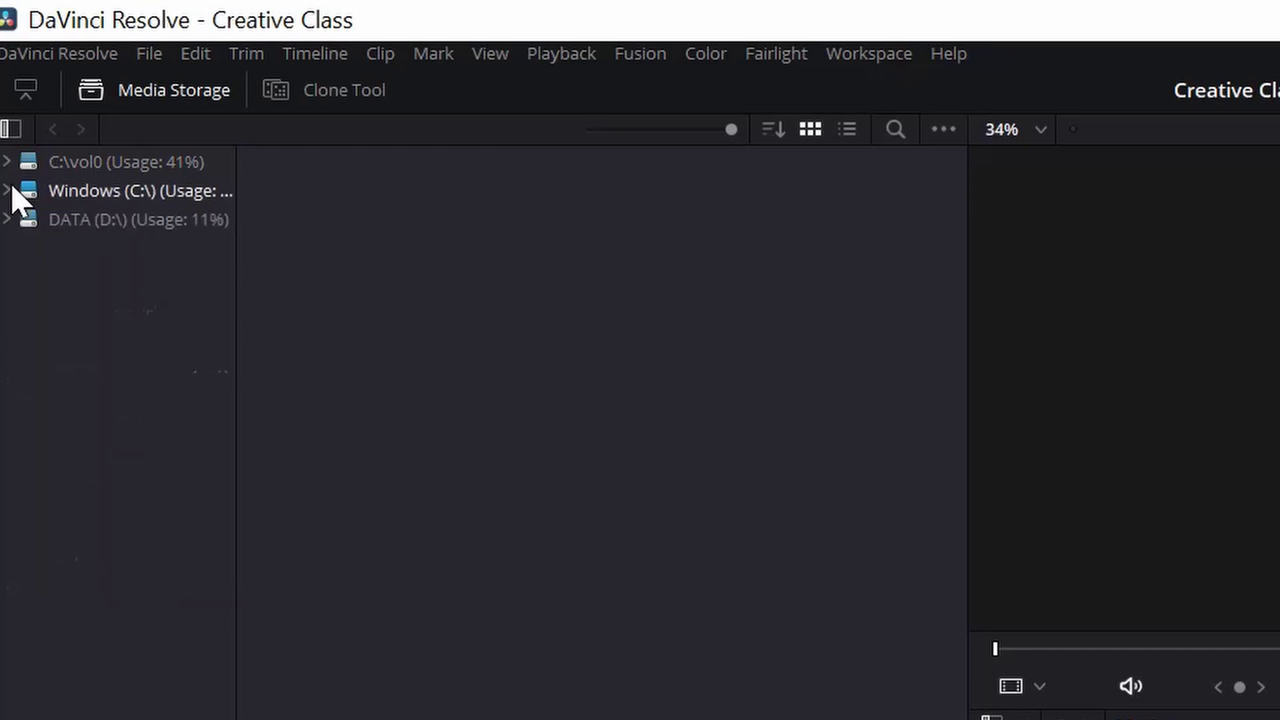
click(10, 220)
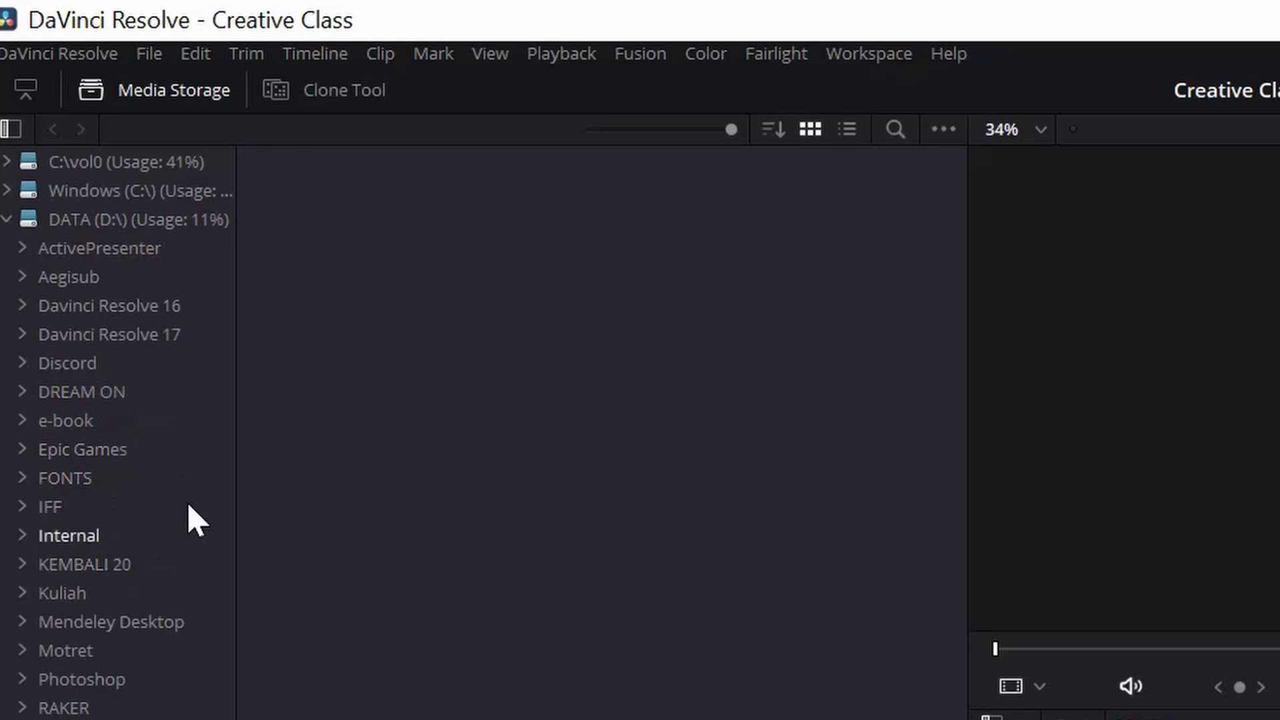
click(105, 392)
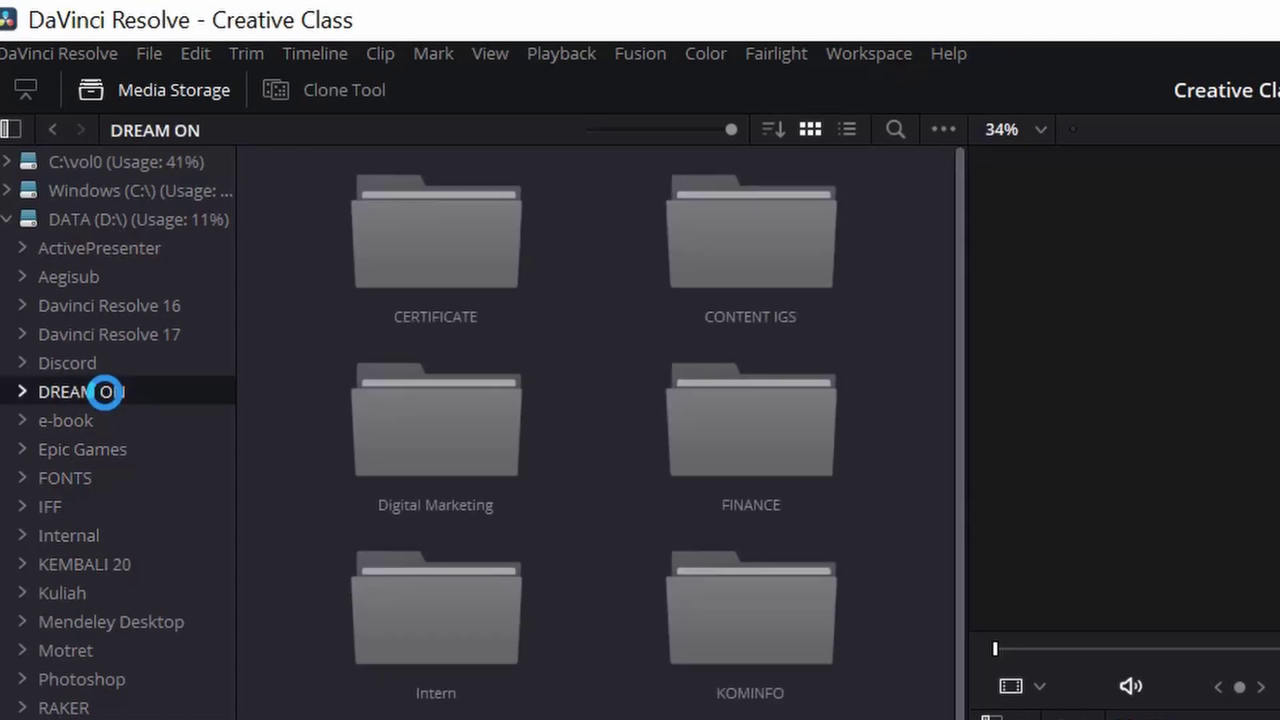
double_click(779, 667)
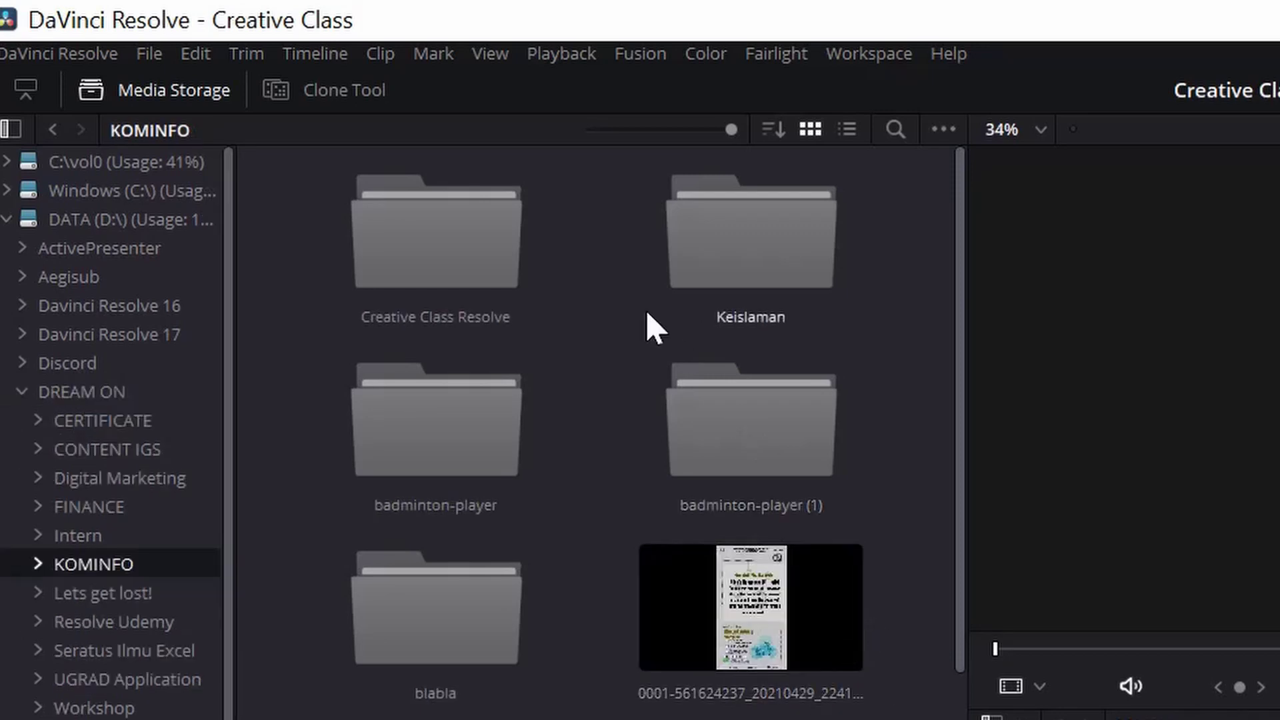
double_click(479, 286)
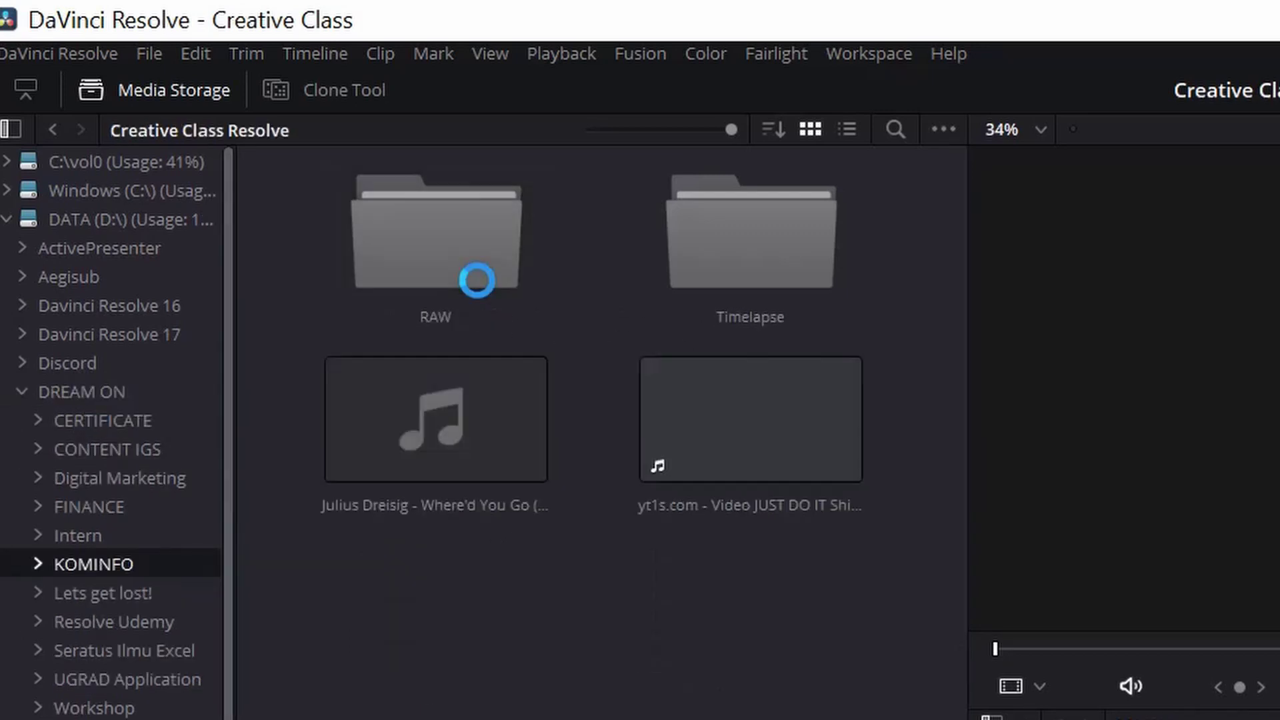
click(443, 243)
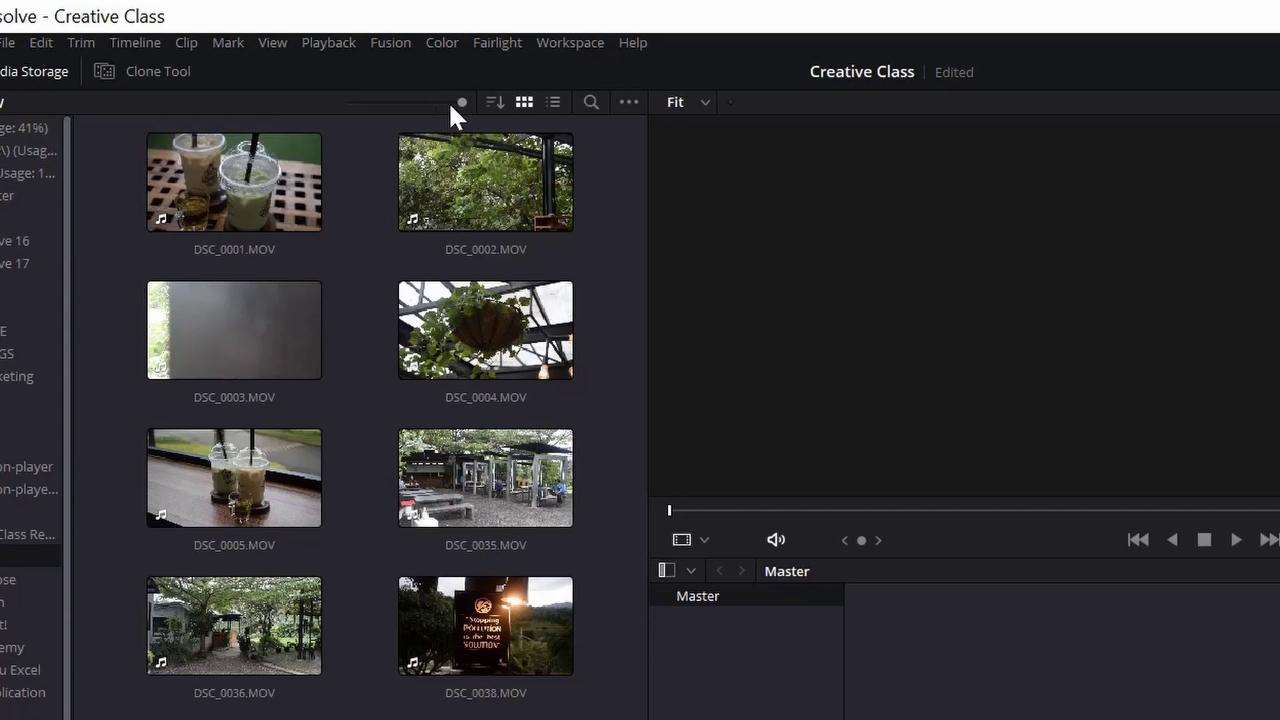
- Resize the RAW clip thumbnails from smallest to largest and select DSC_0001.MOV
drag(462, 103, 179, 122)
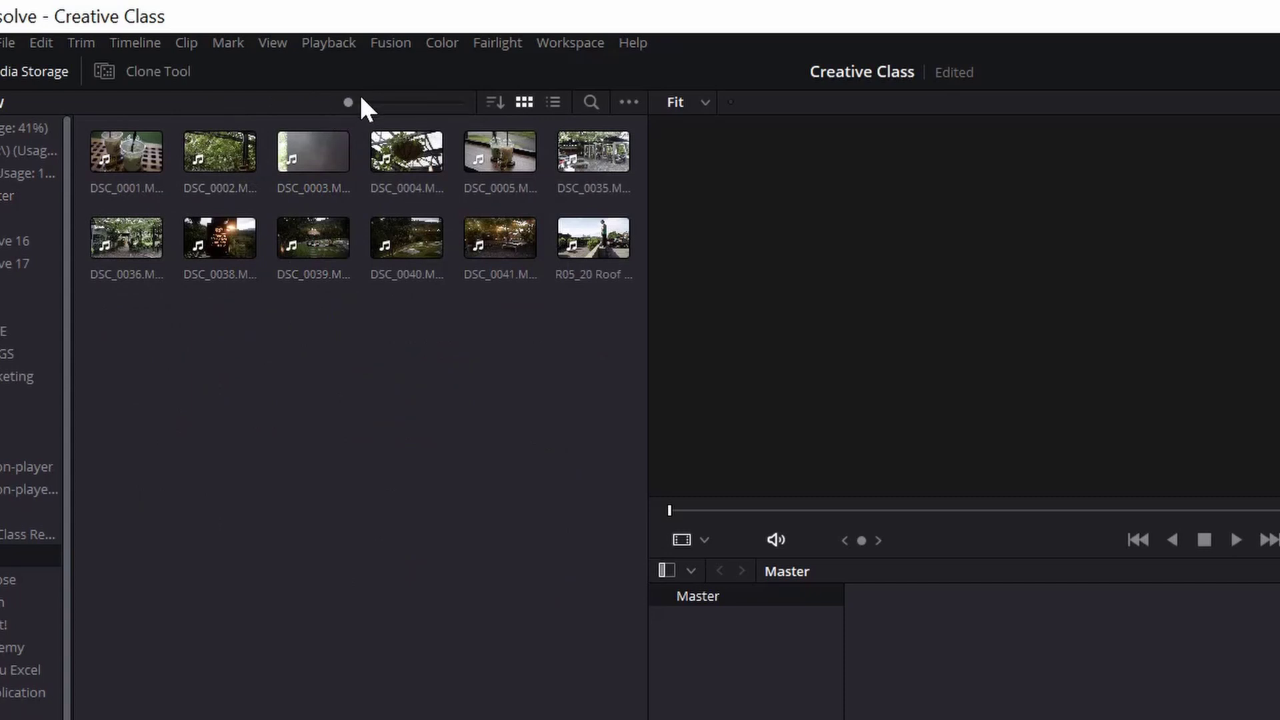
drag(359, 102, 490, 119)
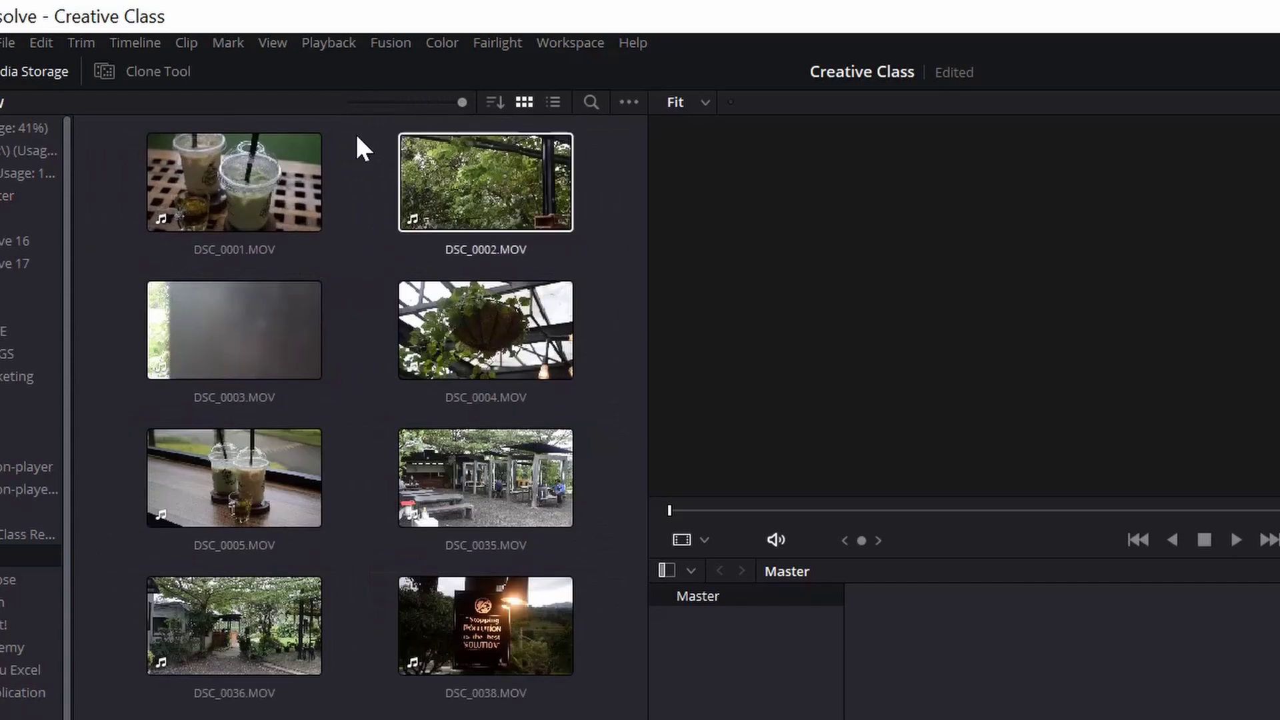
click(210, 171)
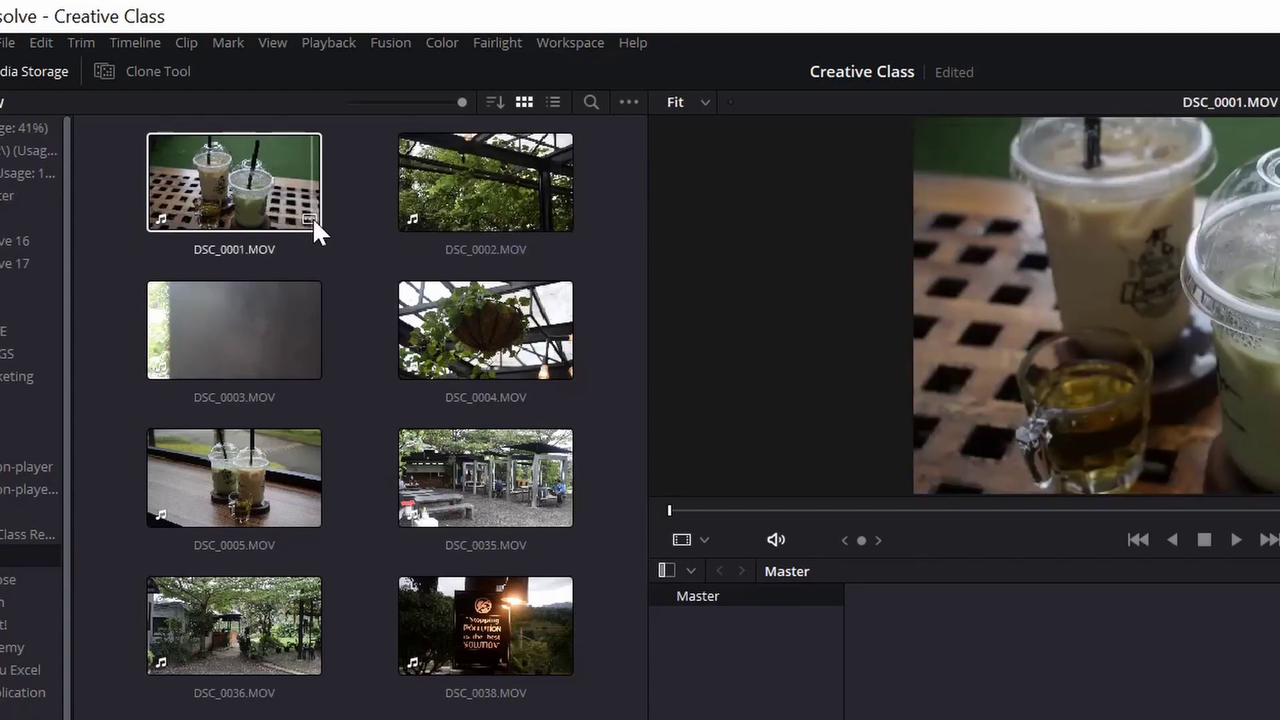
mouse_move(314, 218)
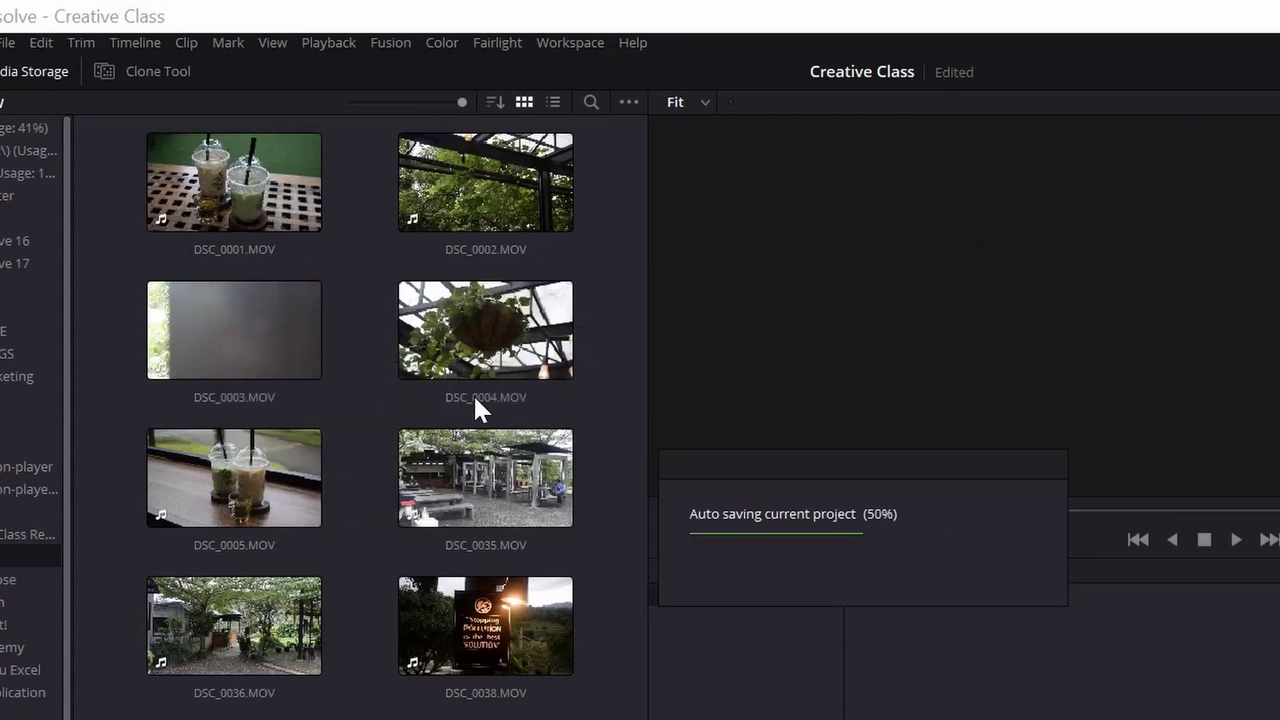
click(315, 213)
- Show the RAW clips in List View and scroll across their detail columns
mouse_move(312, 214)
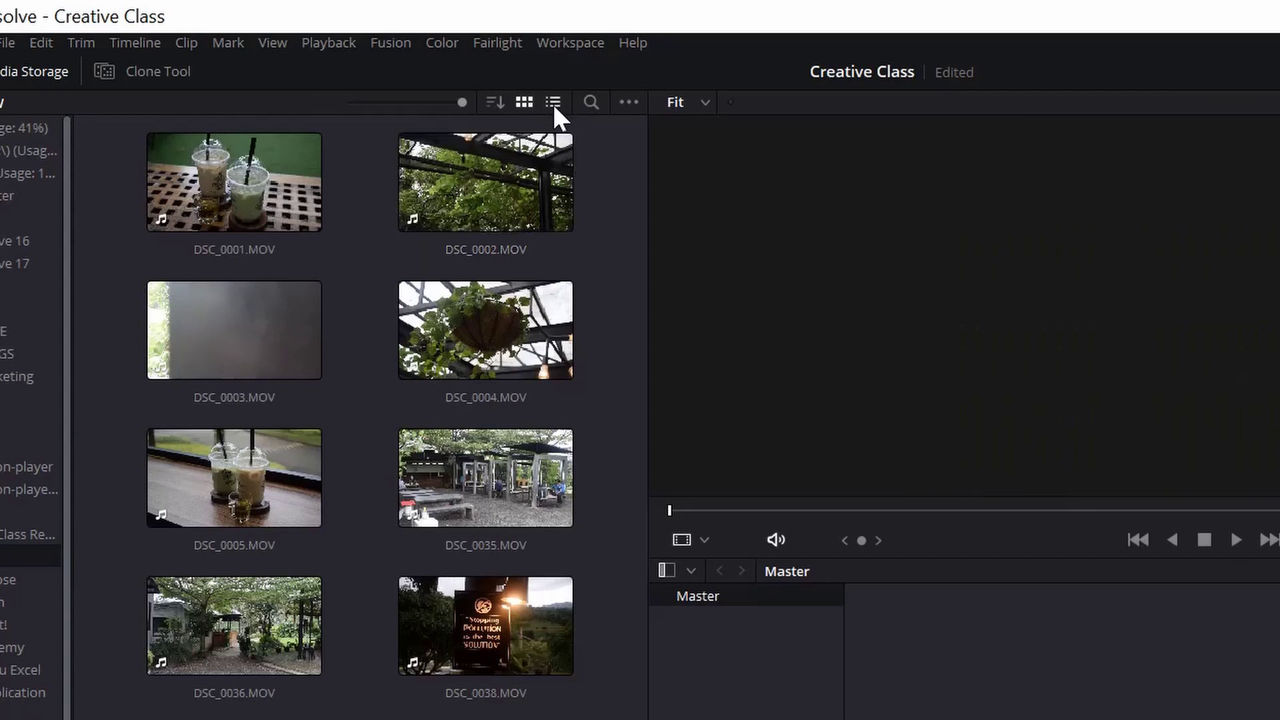
click(553, 103)
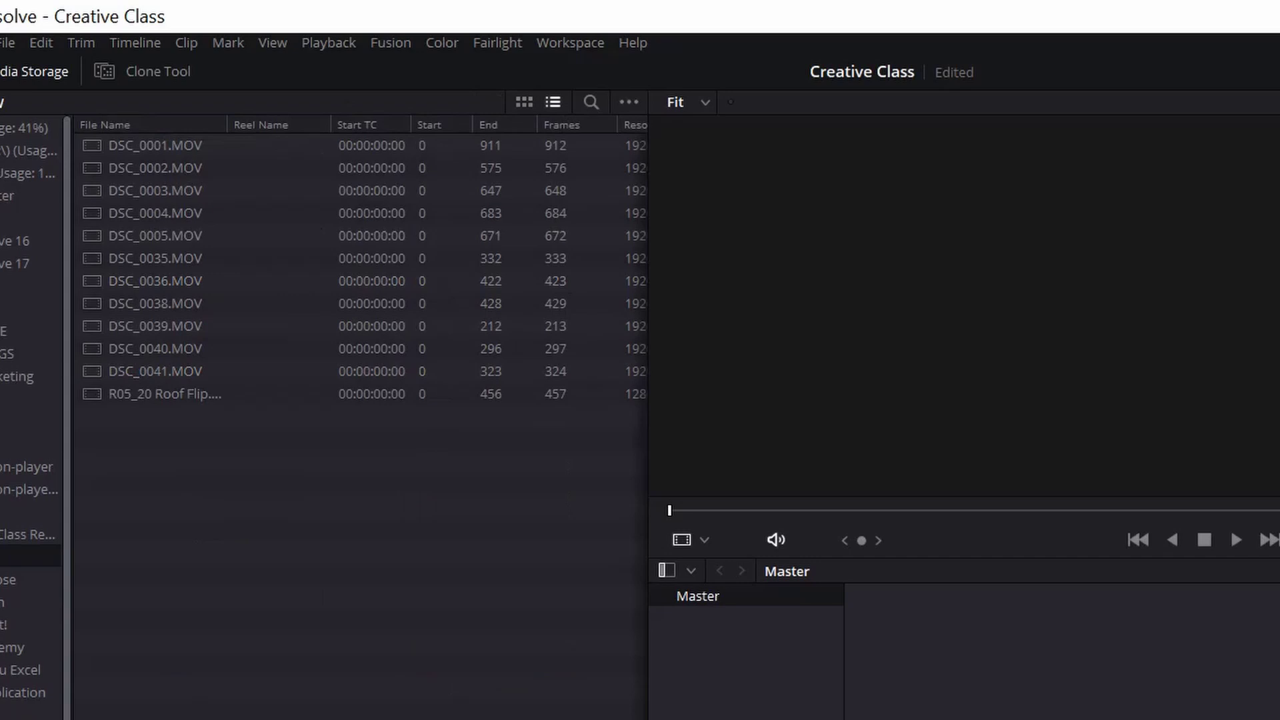
scroll(361, 258, right, 5)
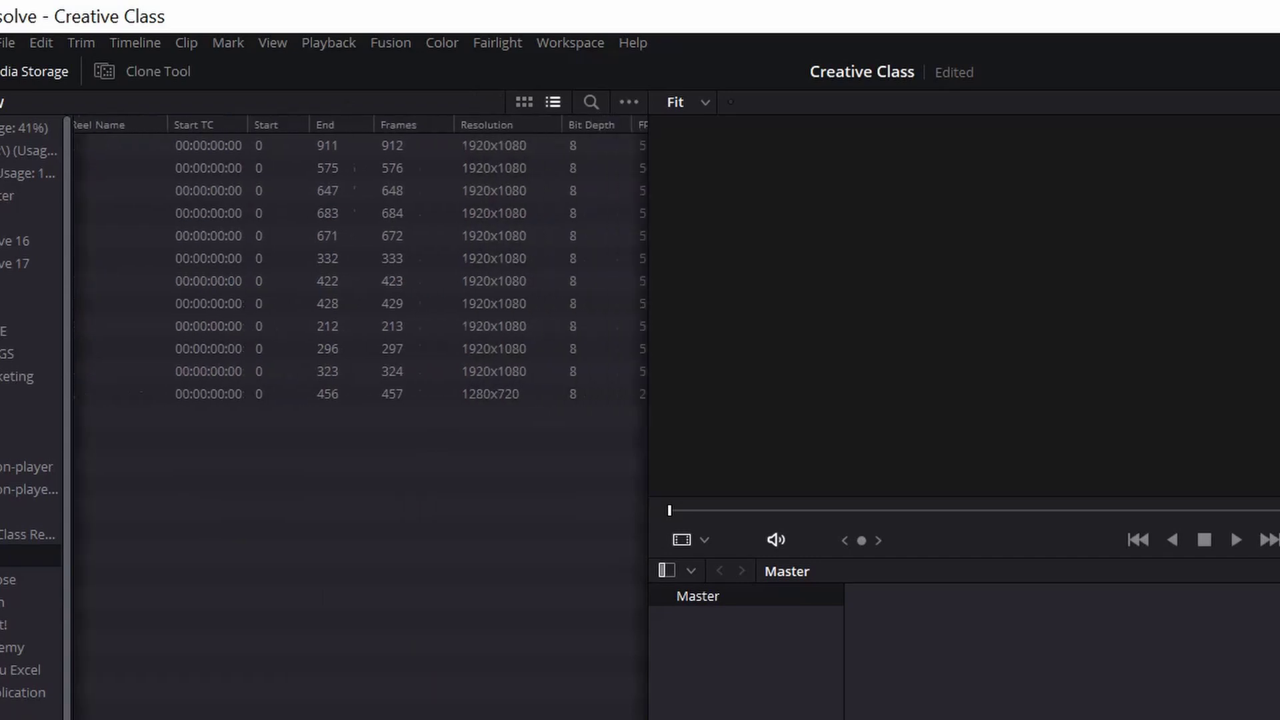
scroll(360, 257, right, 1)
scroll(360, 257, right, 1)
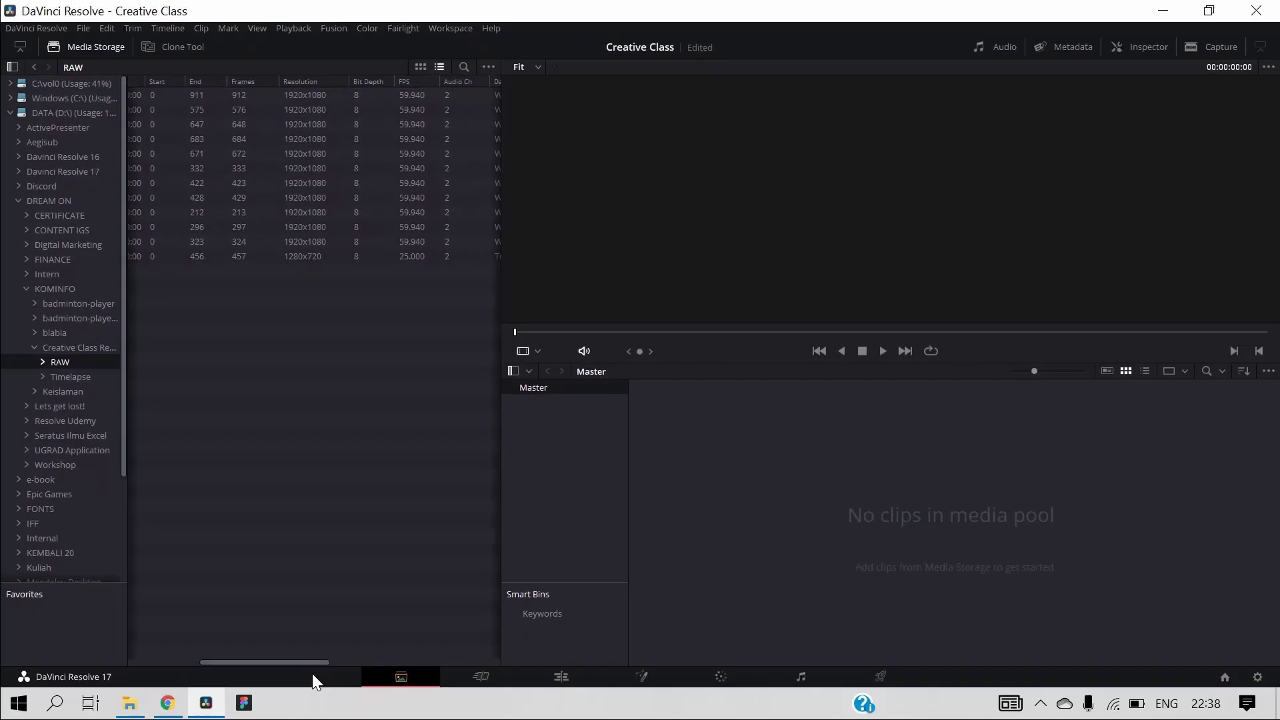
mouse_move(312, 673)
mouse_down()
mouse_move(207, 652)
mouse_move(372, 669)
mouse_move(194, 654)
mouse_up()
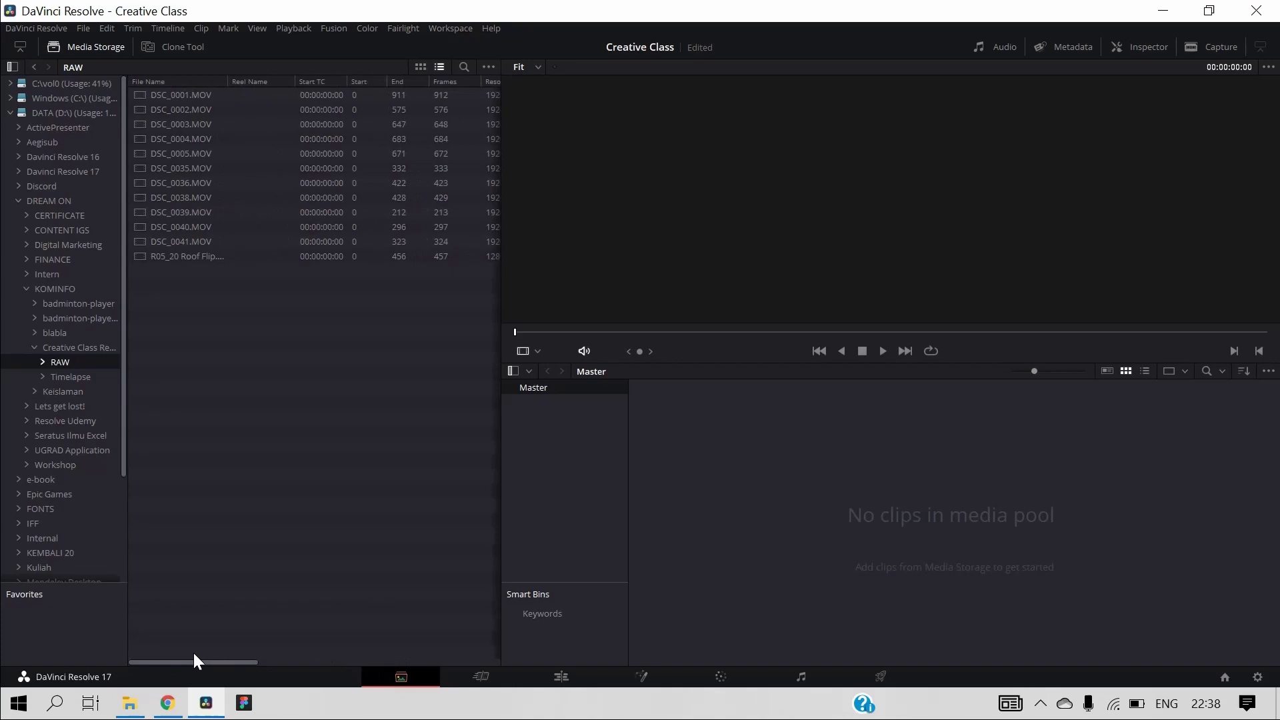
- Return to Thumbnail View, check the extra display options without changes, and select DSC_0004.MOV
click(420, 68)
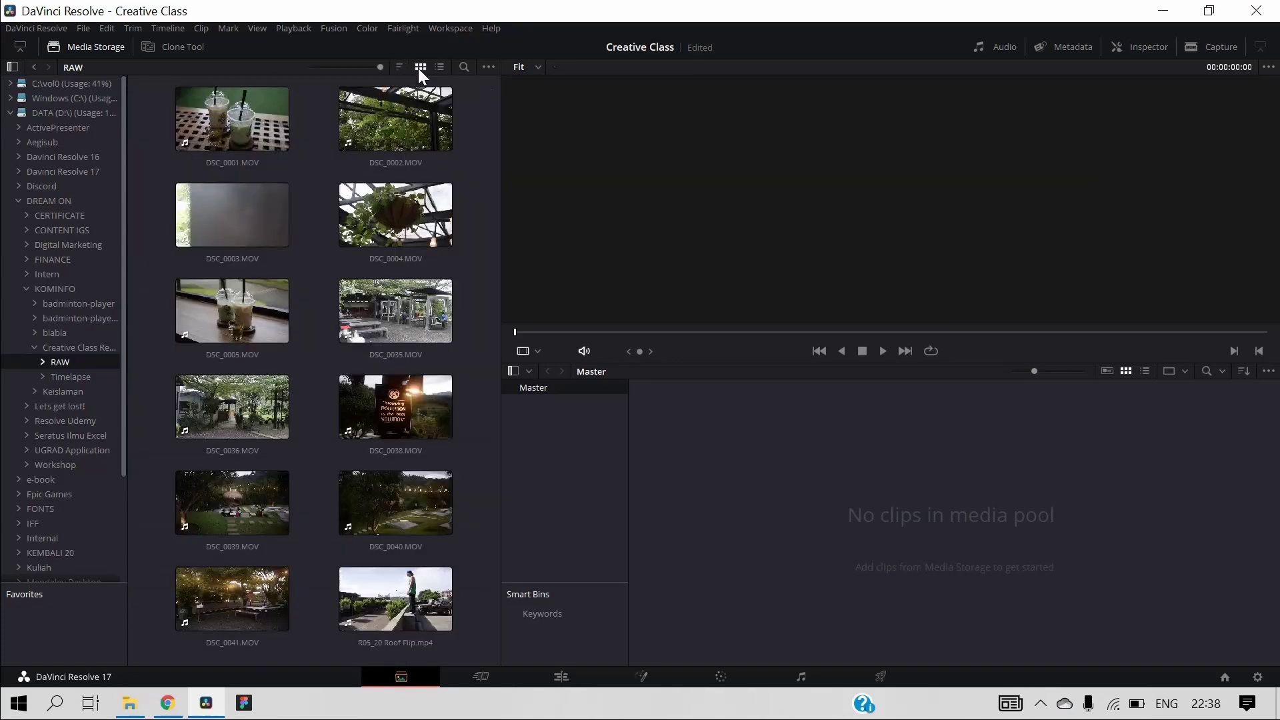
click(489, 66)
click(474, 68)
click(444, 206)
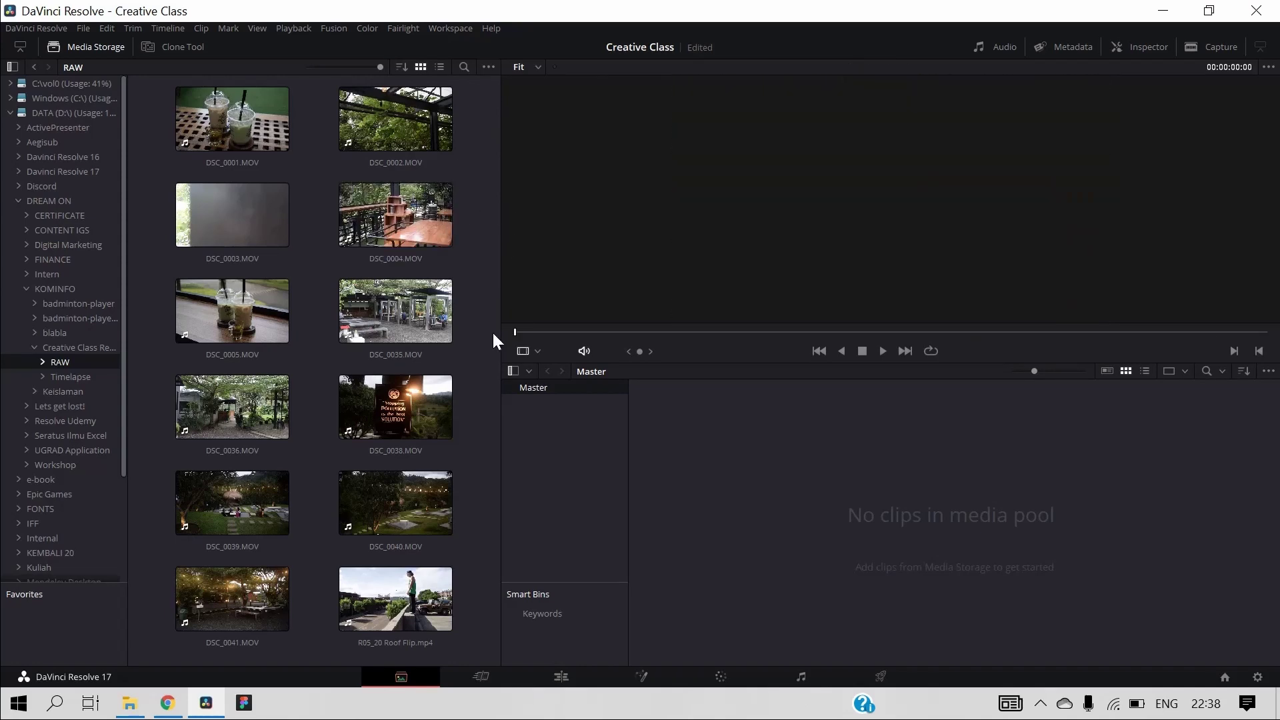
- Drop DSC_0002.MOV into the Master media pool, keeping the project frame rate, and preview it
drag(417, 109, 654, 422)
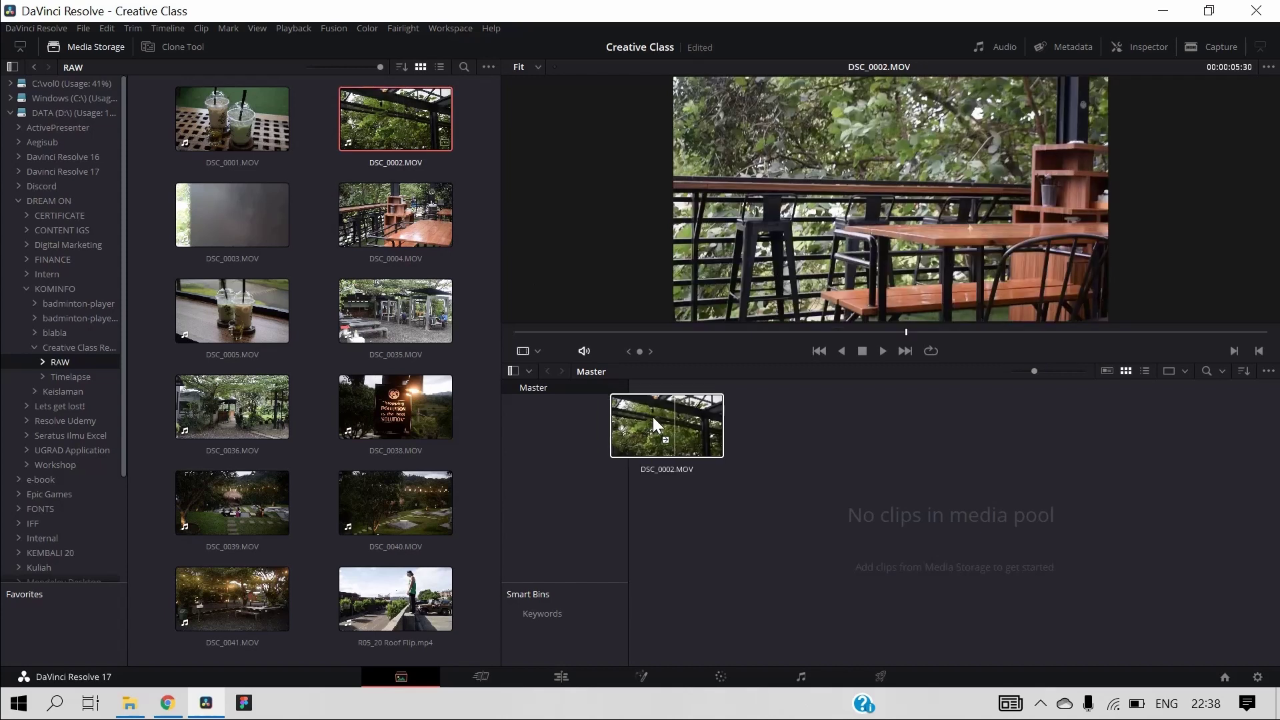
drag(653, 423, 696, 422)
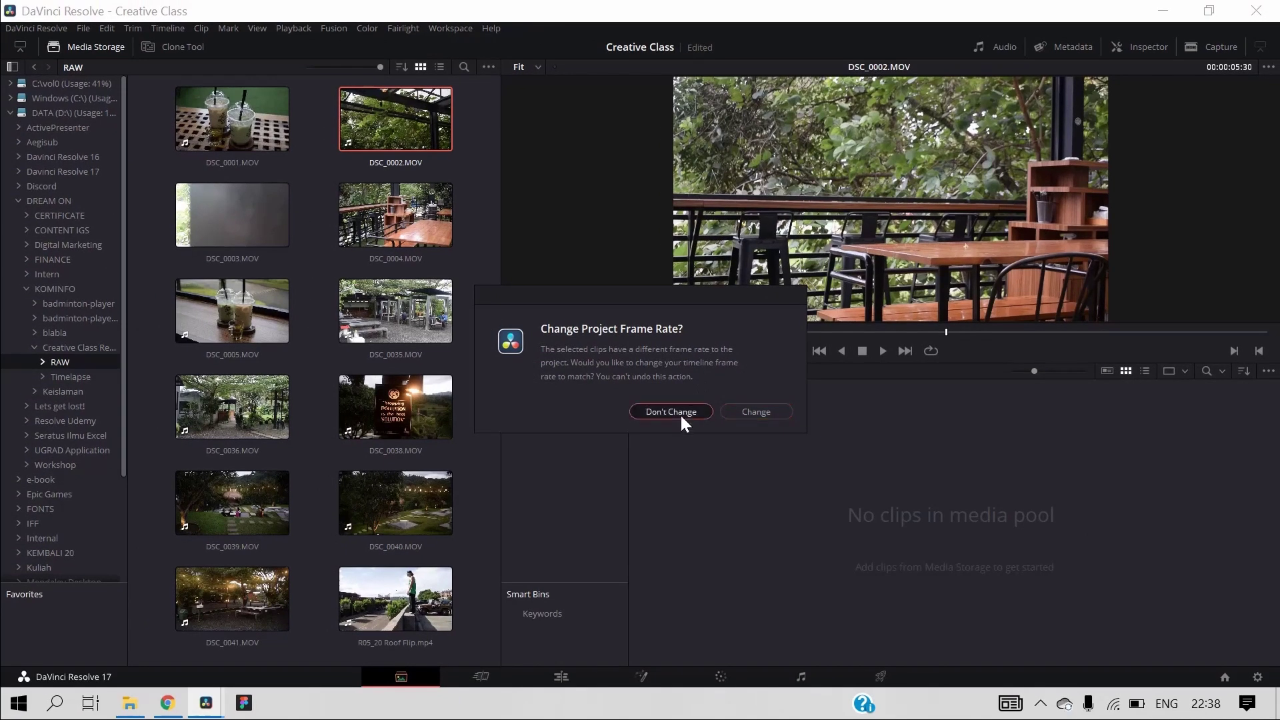
click(674, 412)
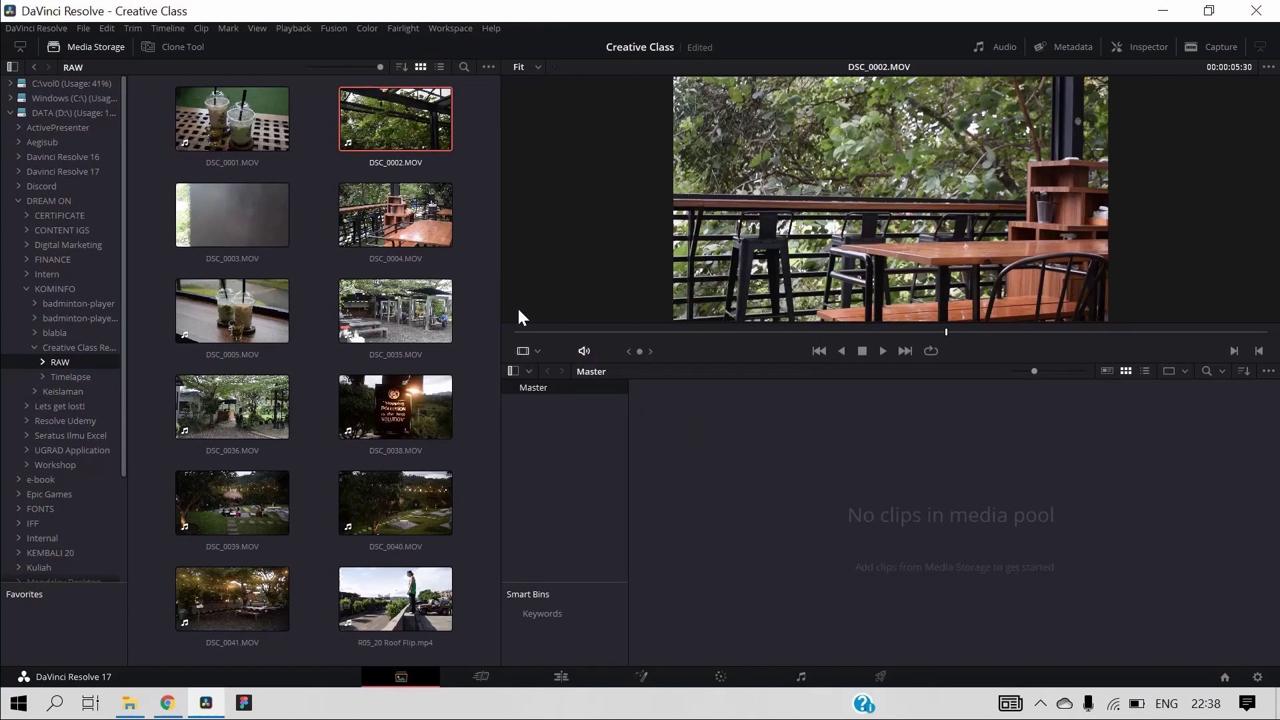
drag(371, 115, 691, 411)
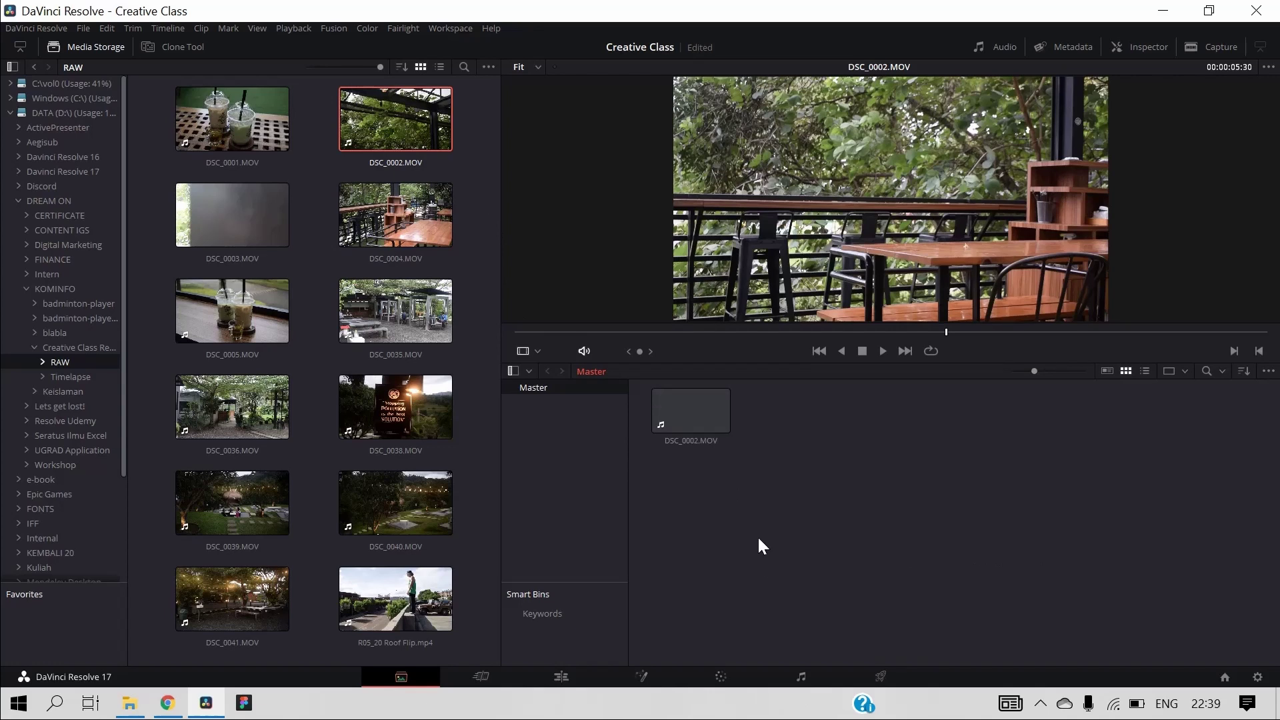
click(691, 430)
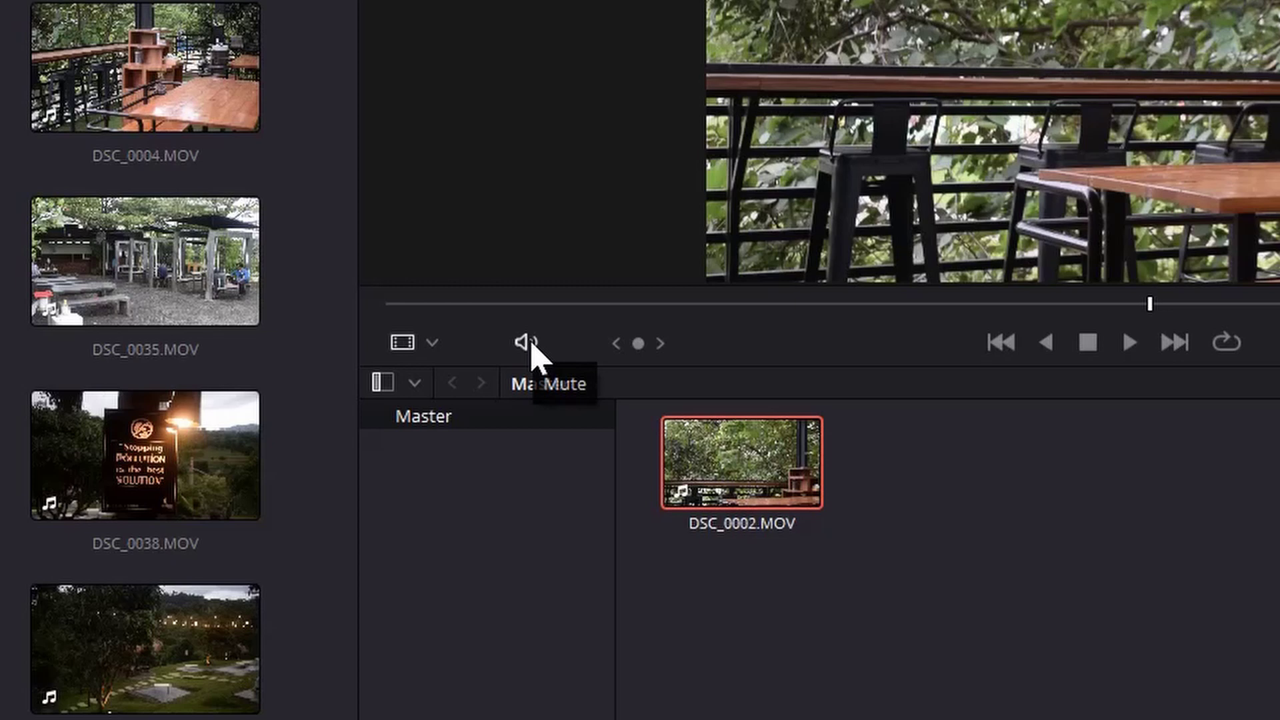
- Mute DSC_0002, replay it from the start on loop, stop it, then bring up File Explorer
click(531, 344)
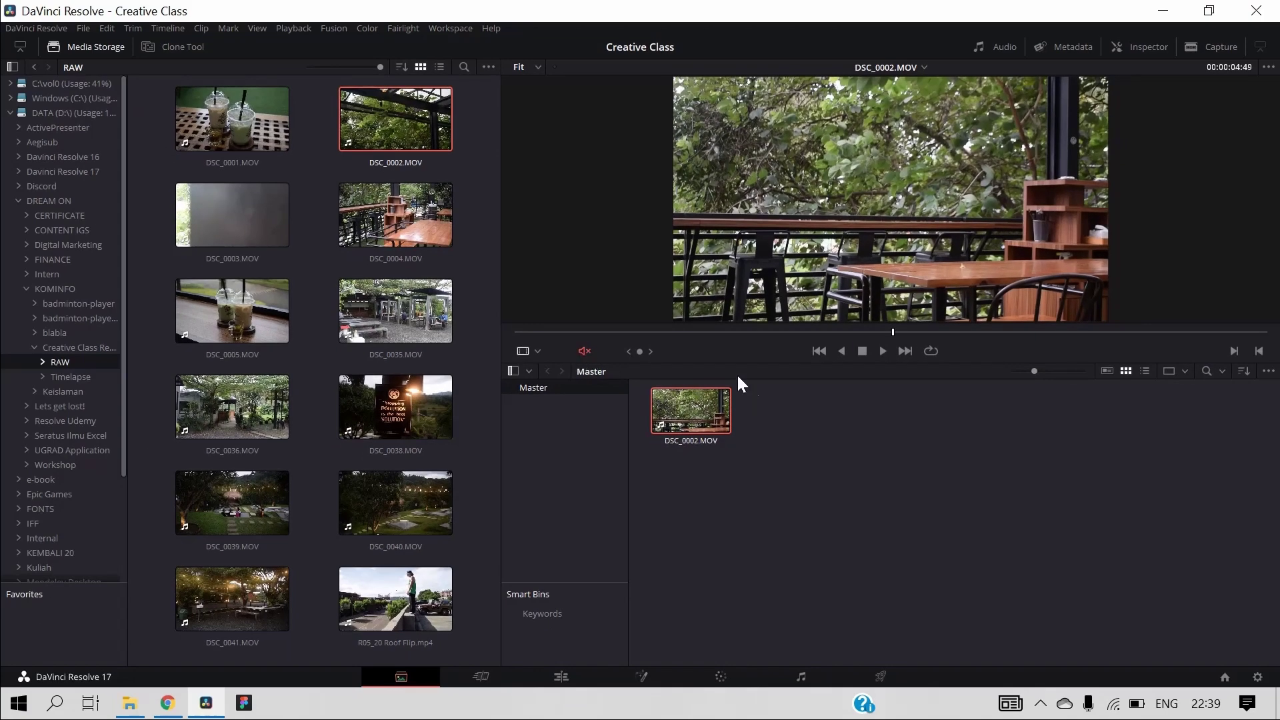
drag(720, 337, 517, 329)
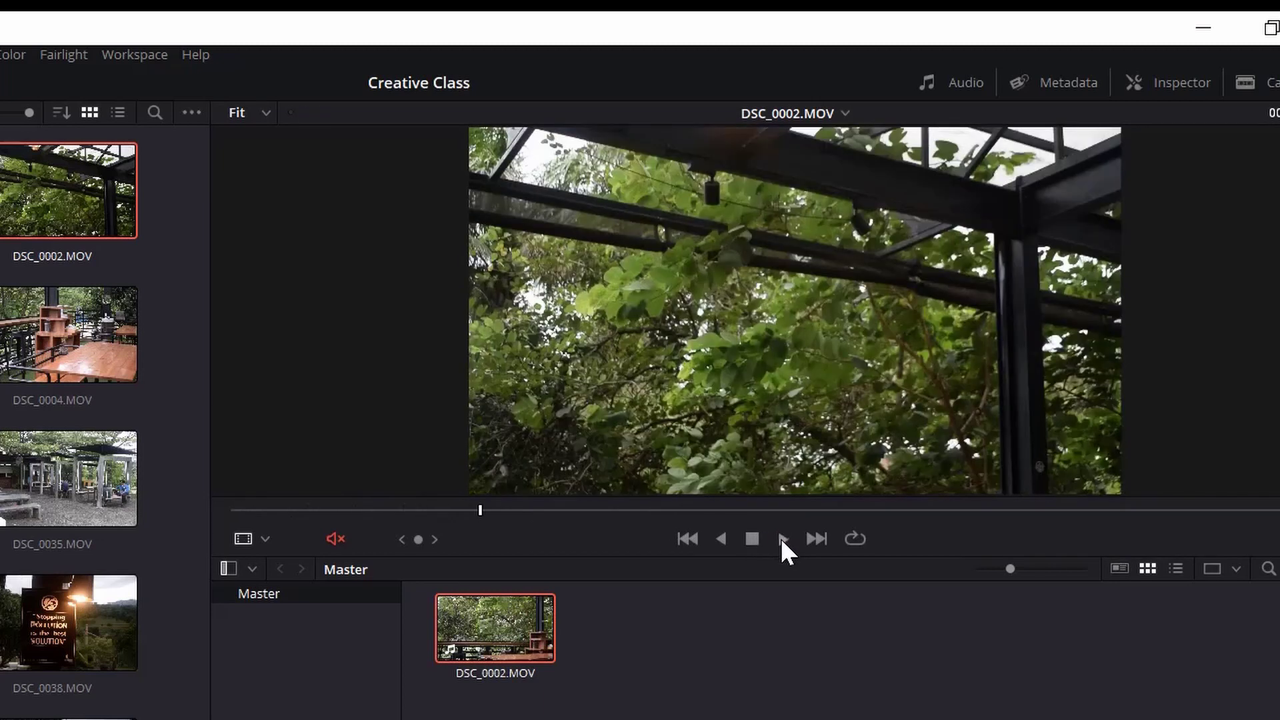
click(866, 530)
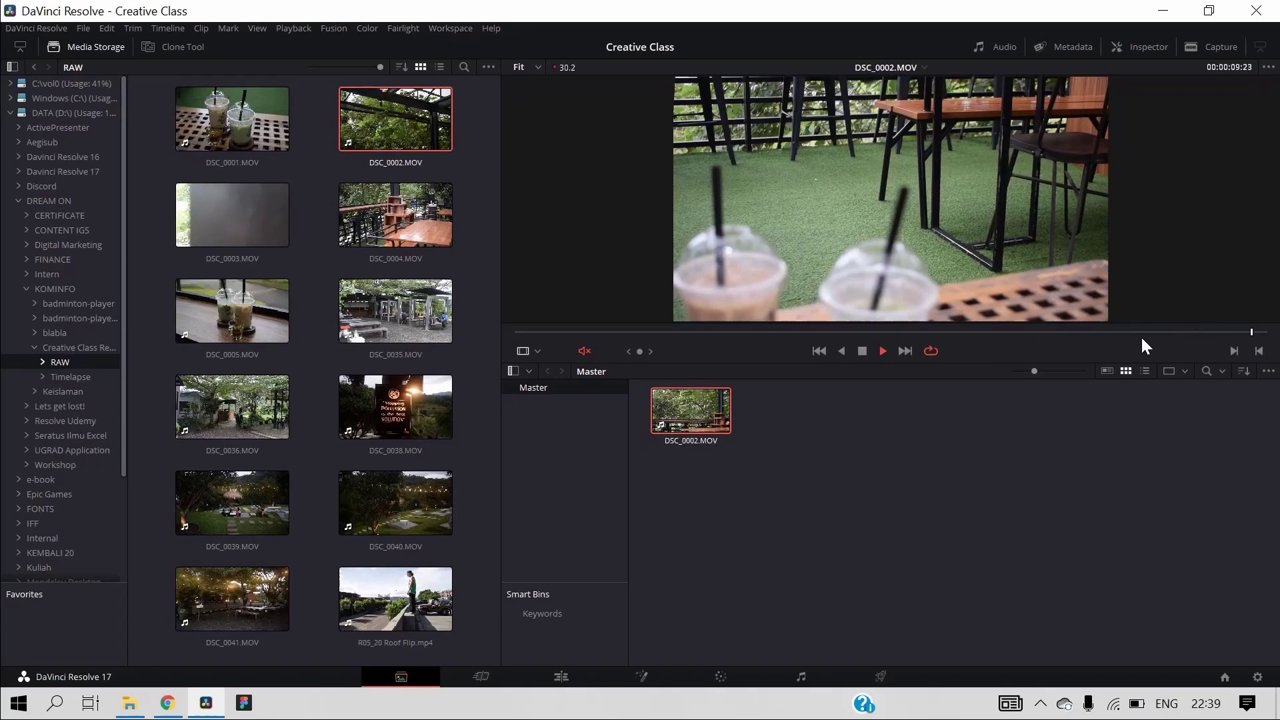
click(863, 351)
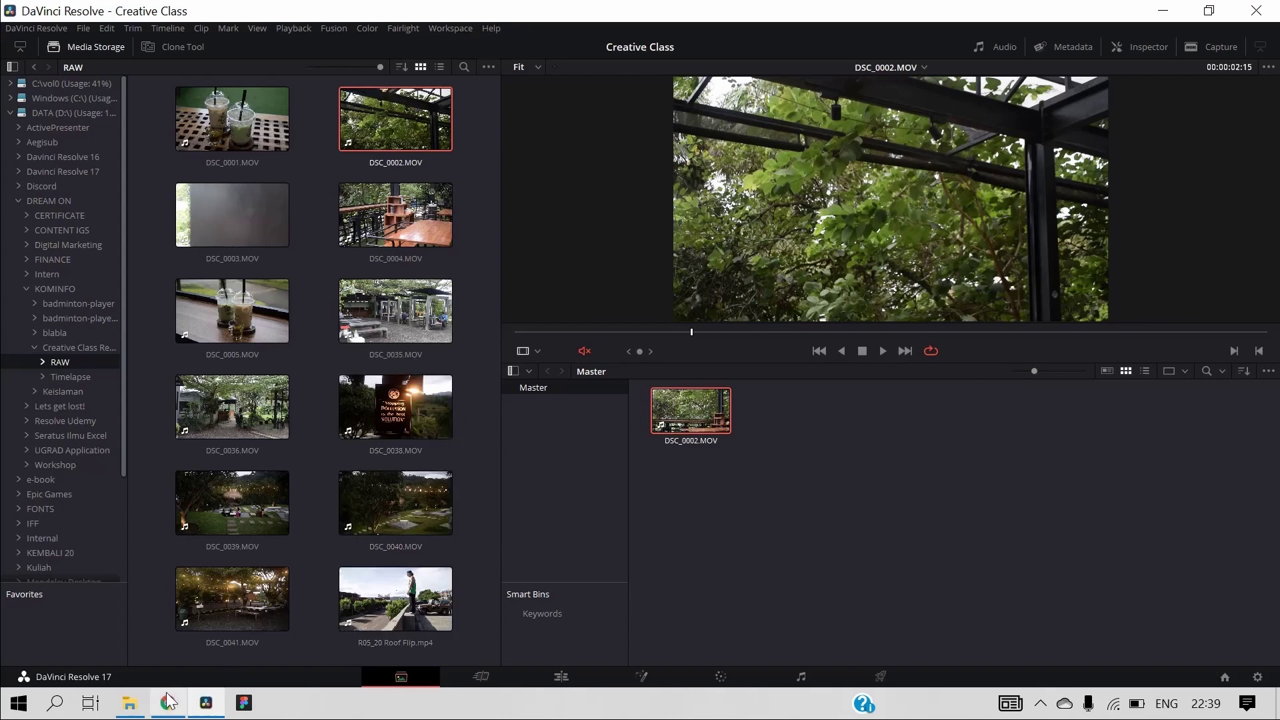
click(129, 703)
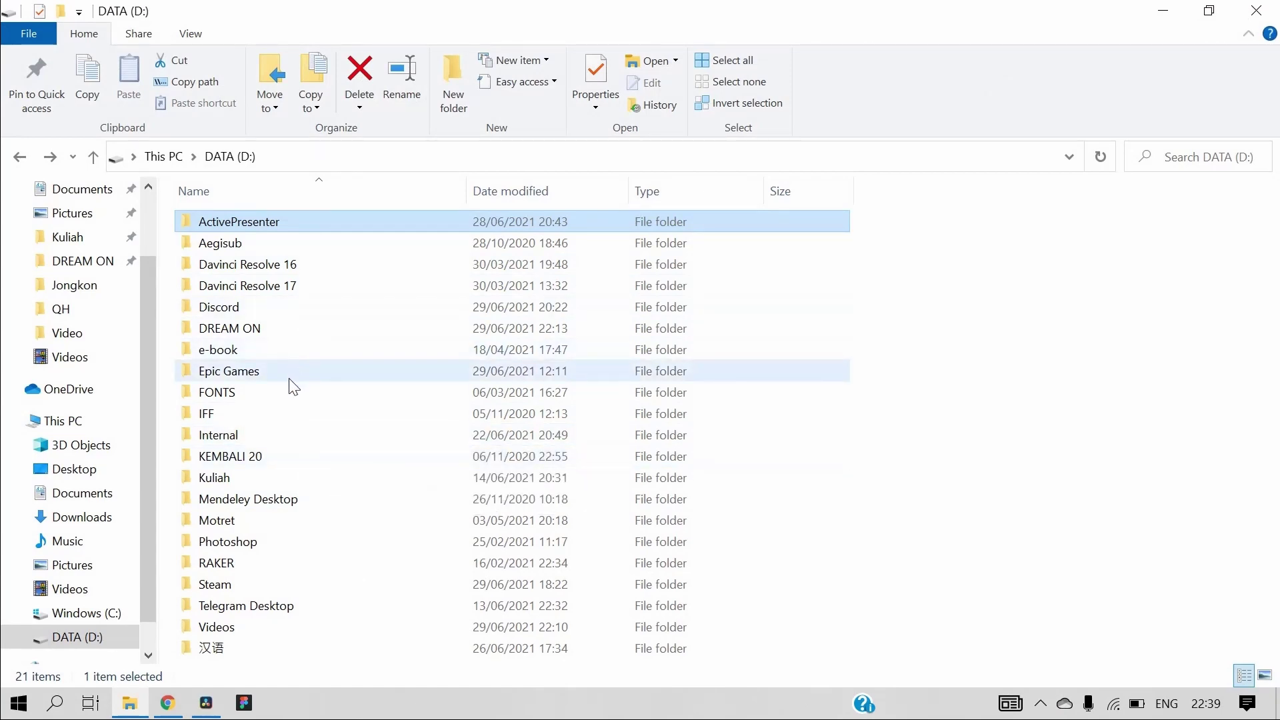
- Browse DREAM ON > KOMINFO > Creative Class Resolve > RAW and drag DSC_0001 toward Resolve
double_click(269, 329)
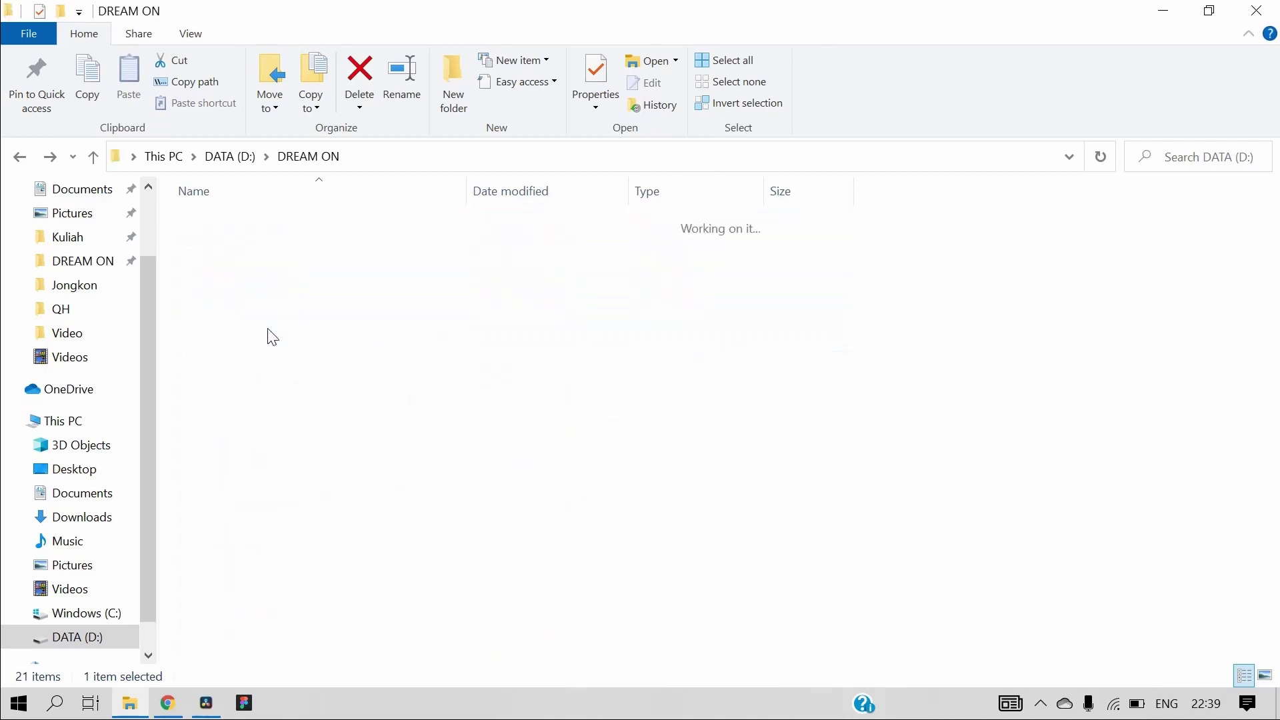
double_click(349, 336)
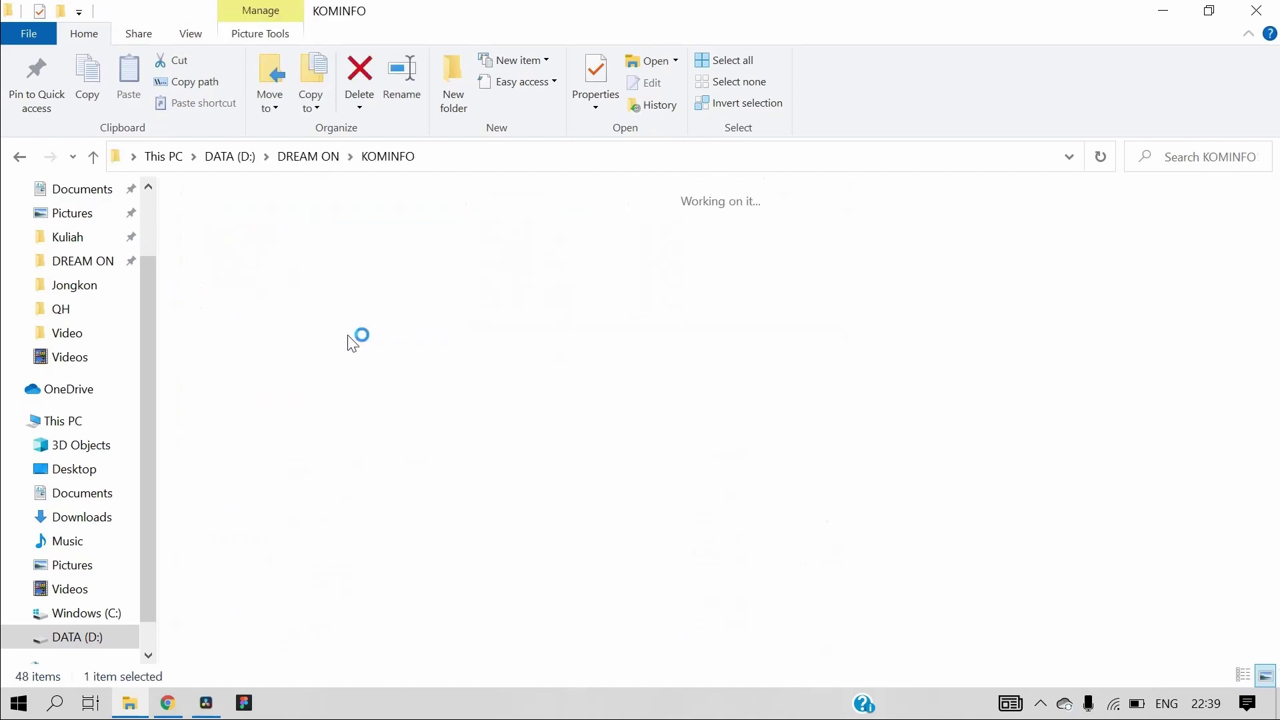
click(530, 289)
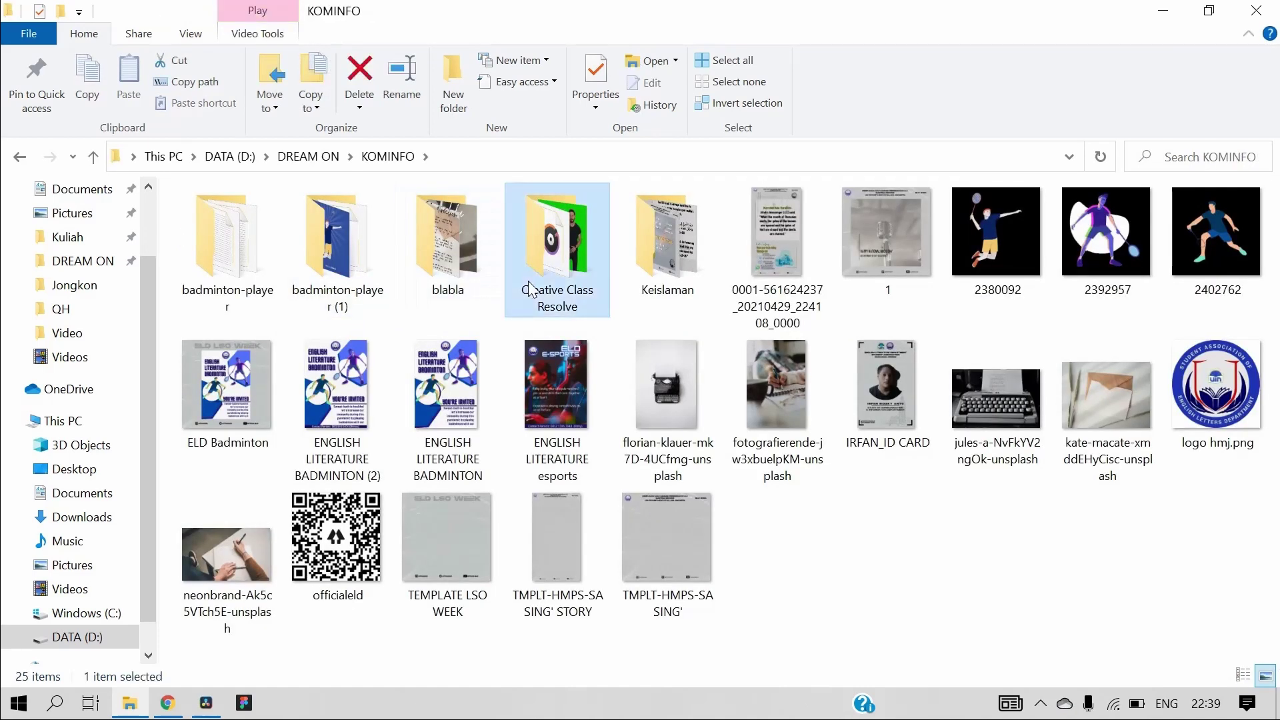
double_click(530, 289)
double_click(265, 262)
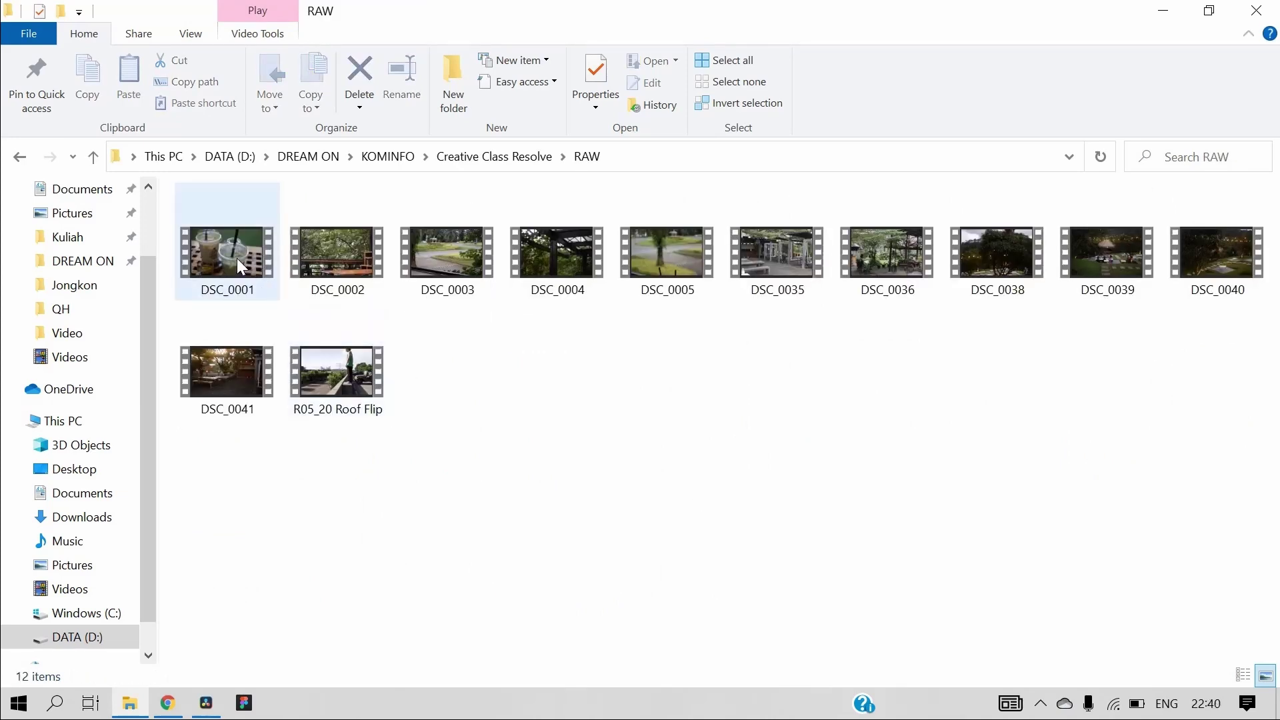
mouse_move(237, 258)
mouse_down()
mouse_move(247, 418)
mouse_move(216, 709)
mouse_up()
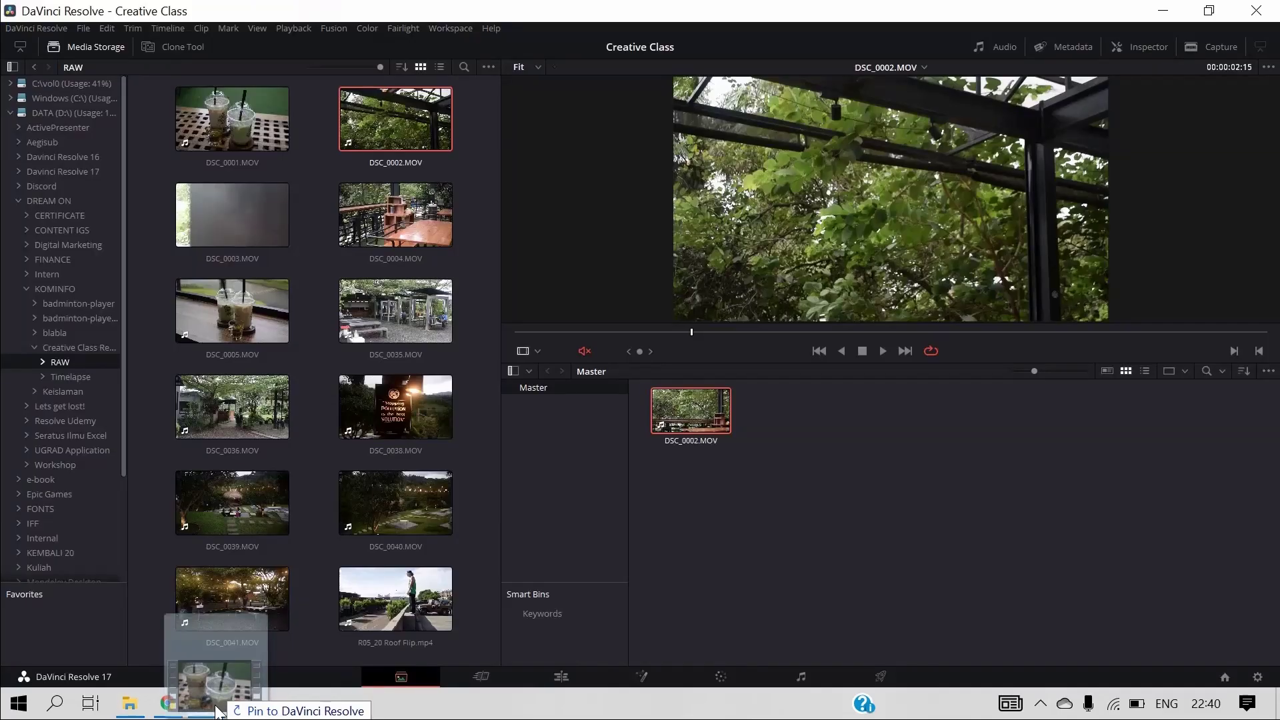
- Drop DSC_0001.MOV into the Master bin beside DSC_0002, then hide the folder tree and Media Storage
drag(216, 708, 770, 543)
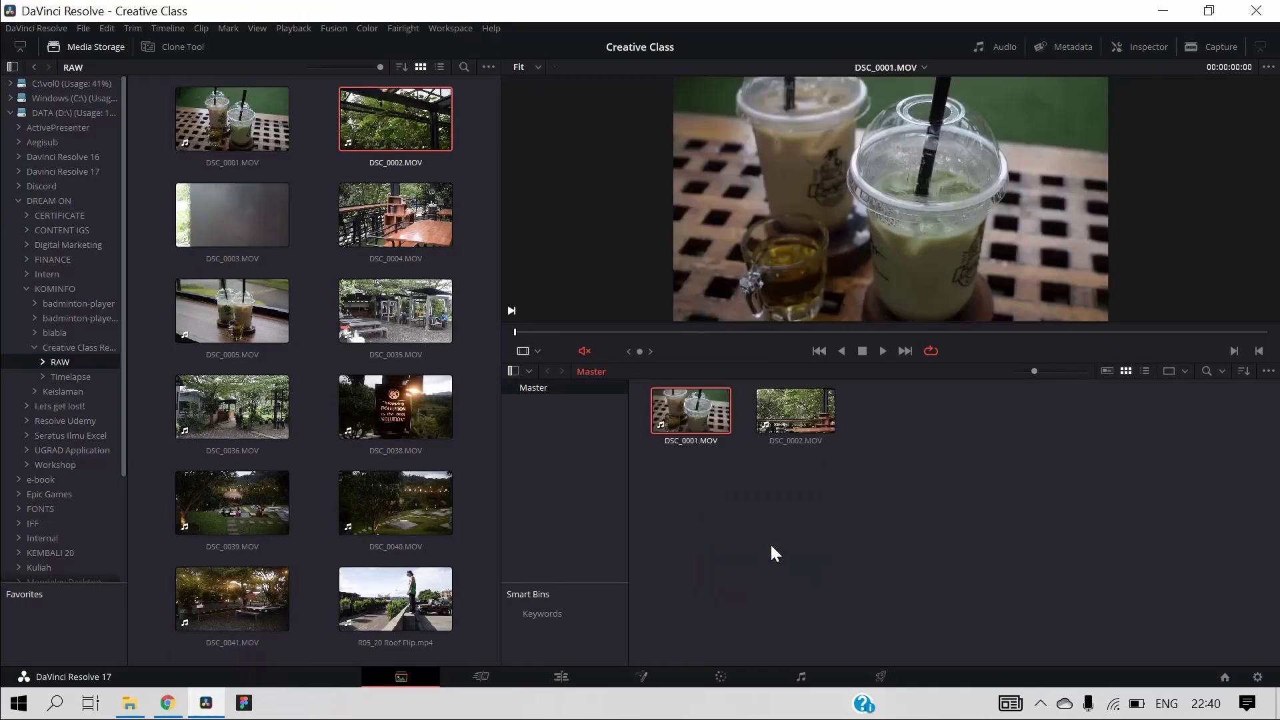
click(771, 543)
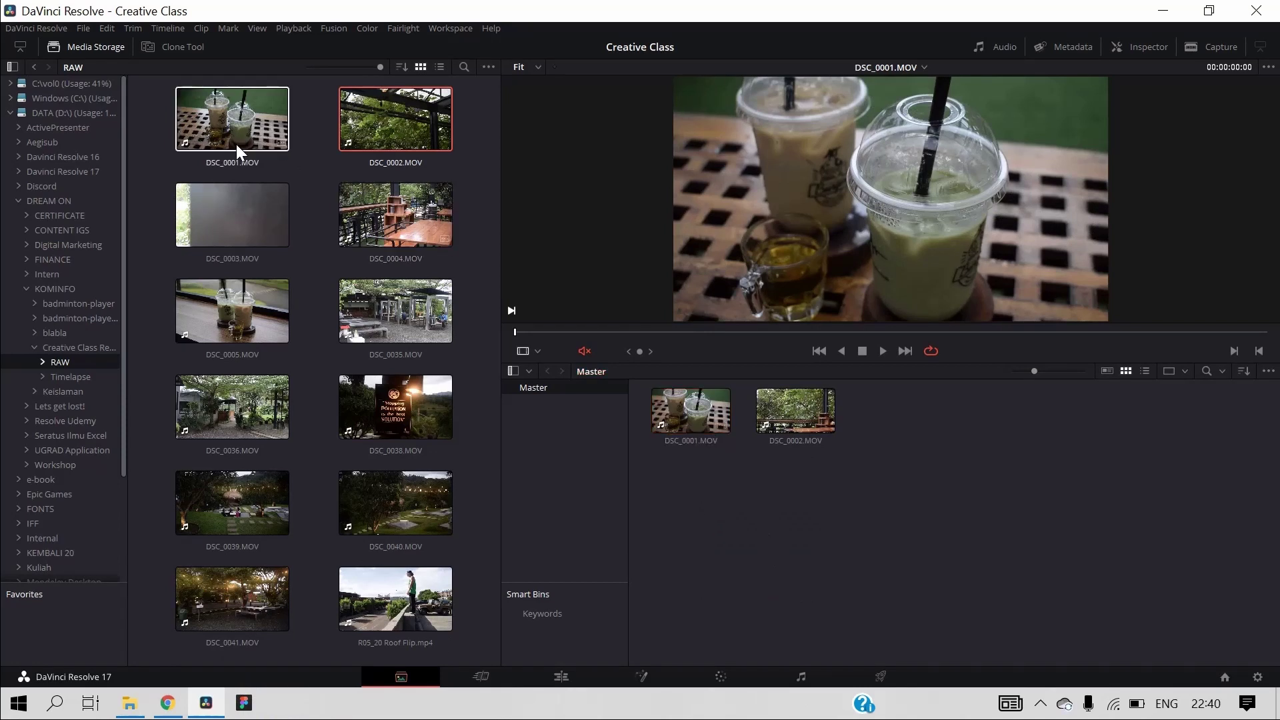
click(13, 67)
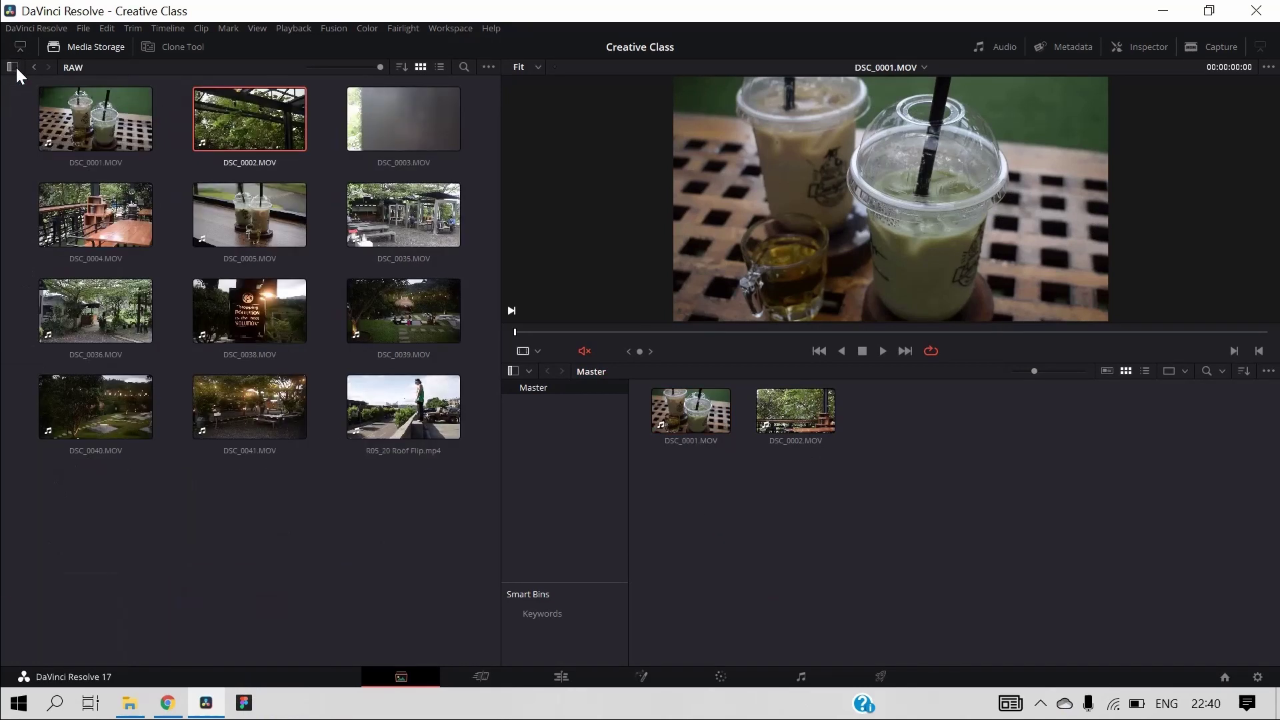
click(97, 45)
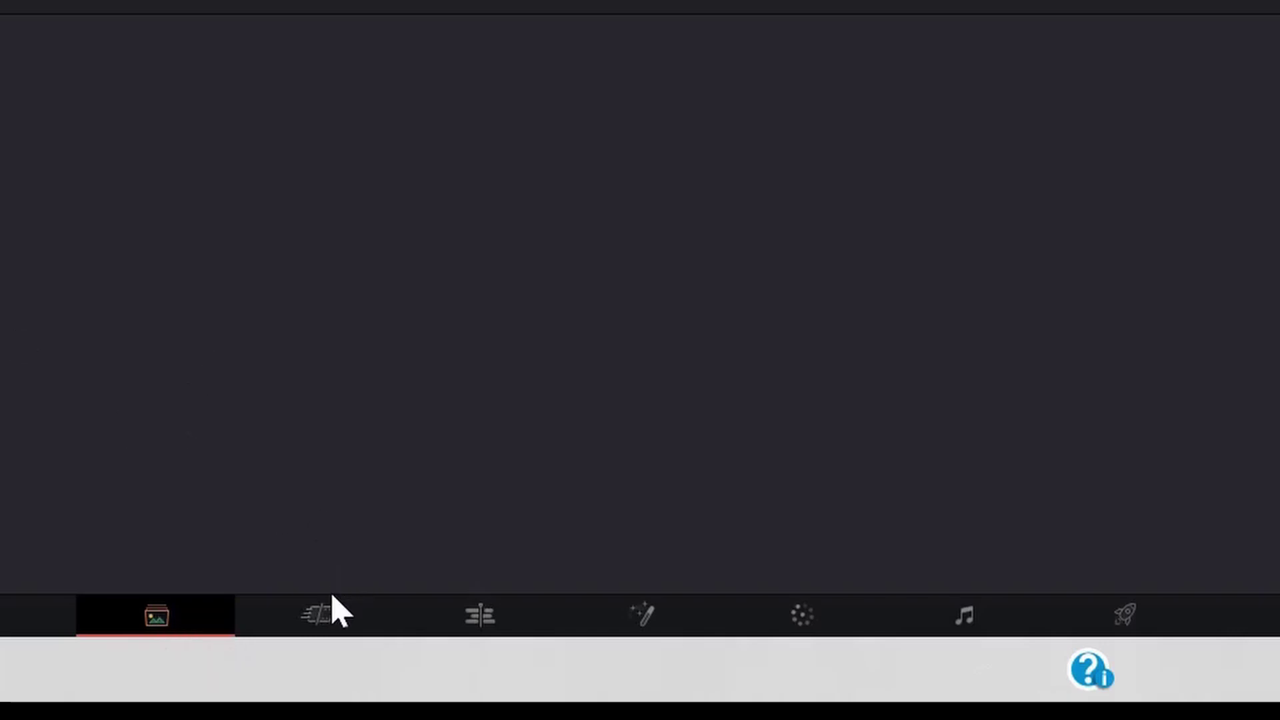
- Look at the Cut page, then go to the Edit page's empty Creative Class timeline
click(318, 609)
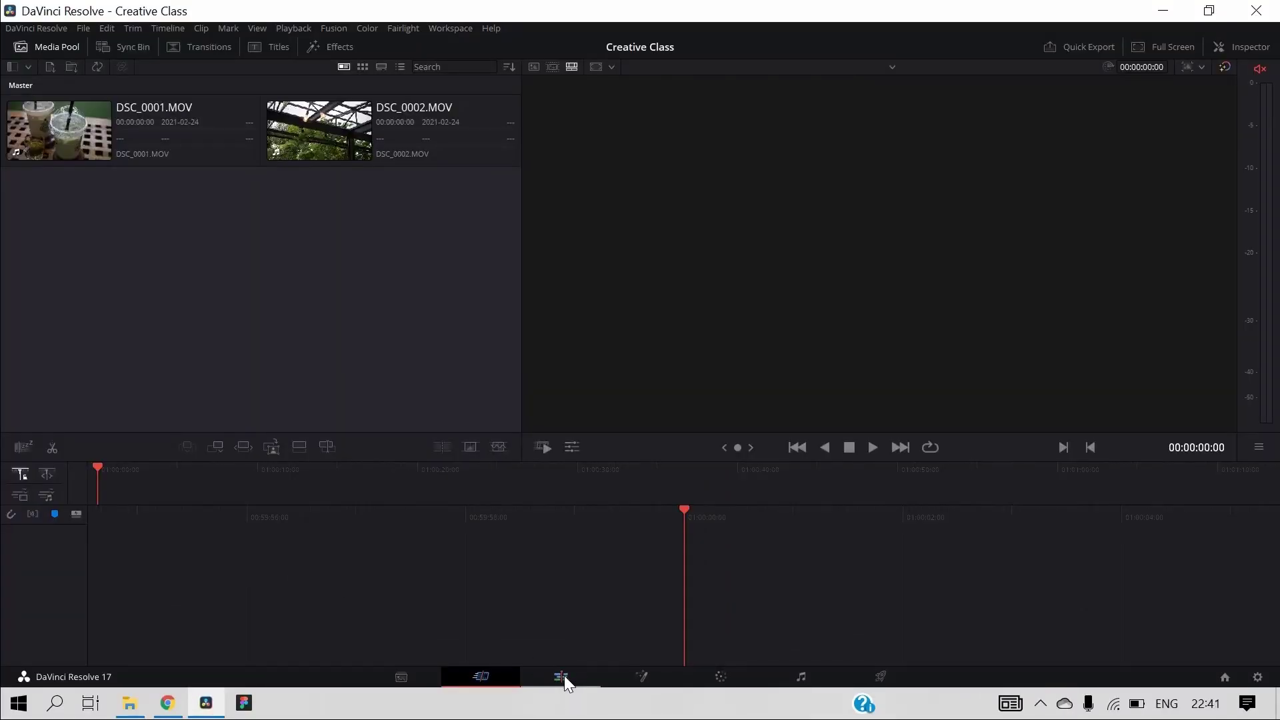
click(564, 675)
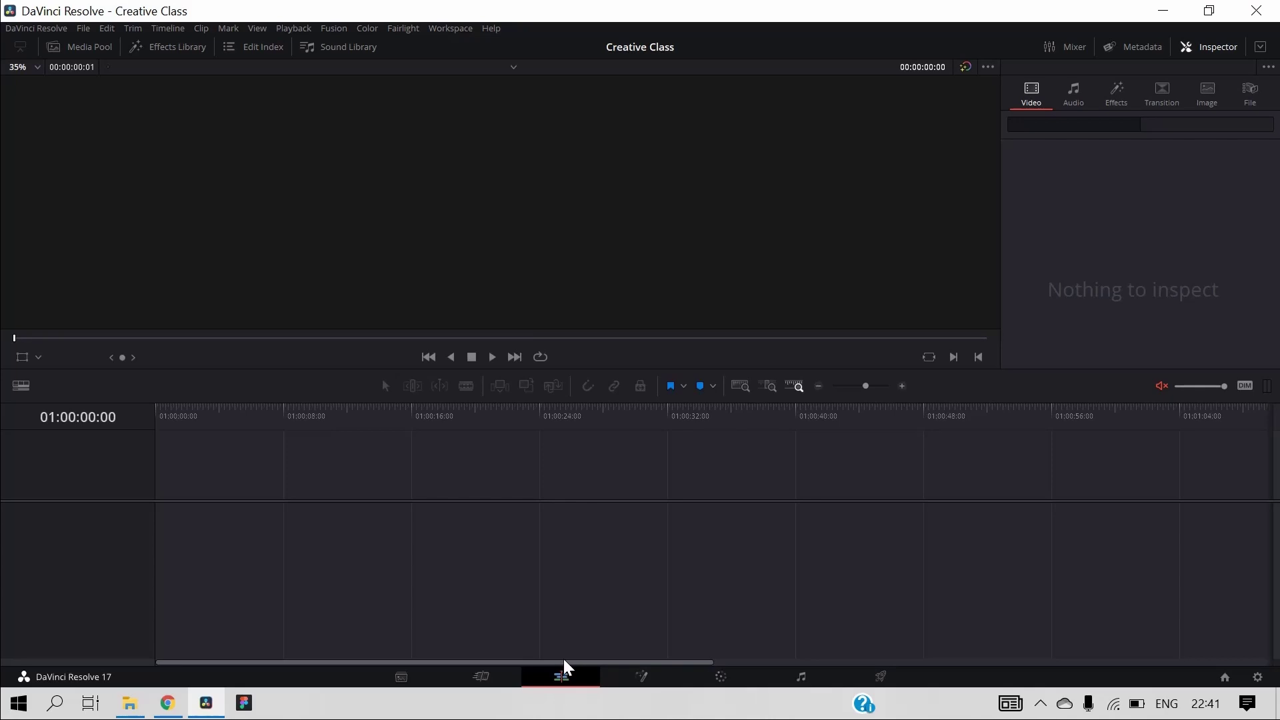
- Open the Fusion page to view its empty node graph and blank viewers
click(621, 680)
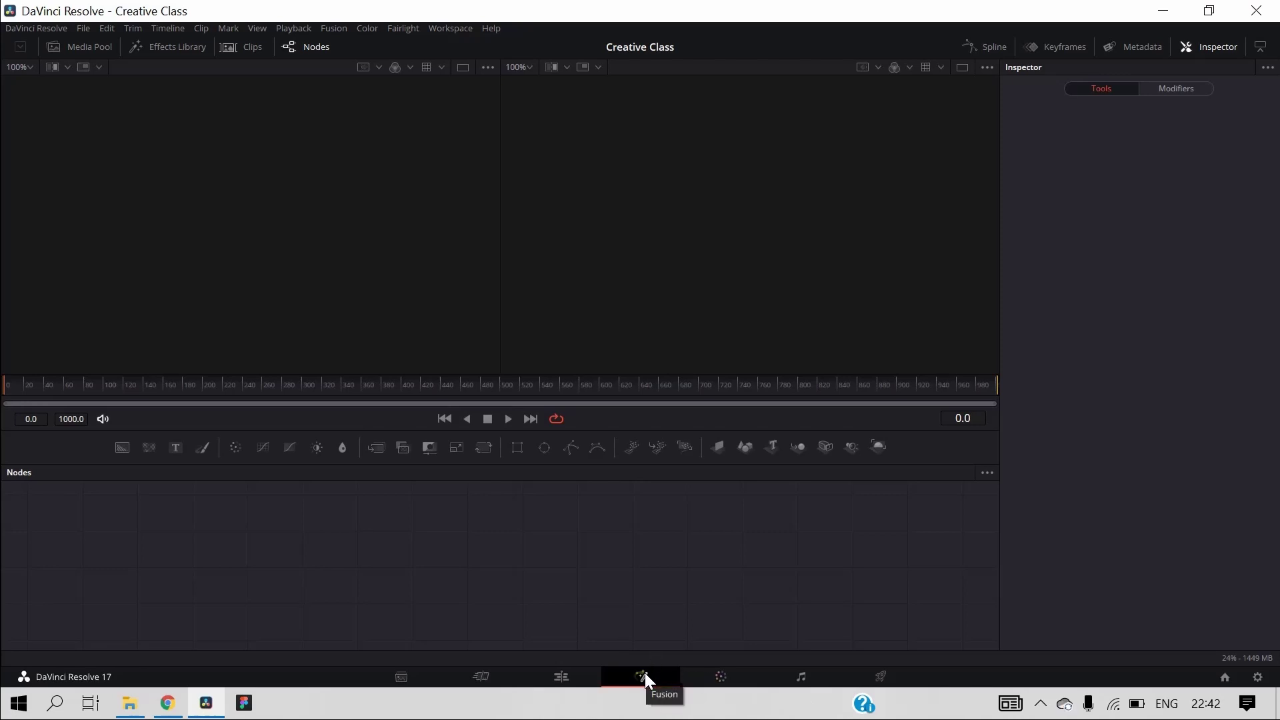
- Open the Color page with its default primary wheels and empty gallery
click(728, 677)
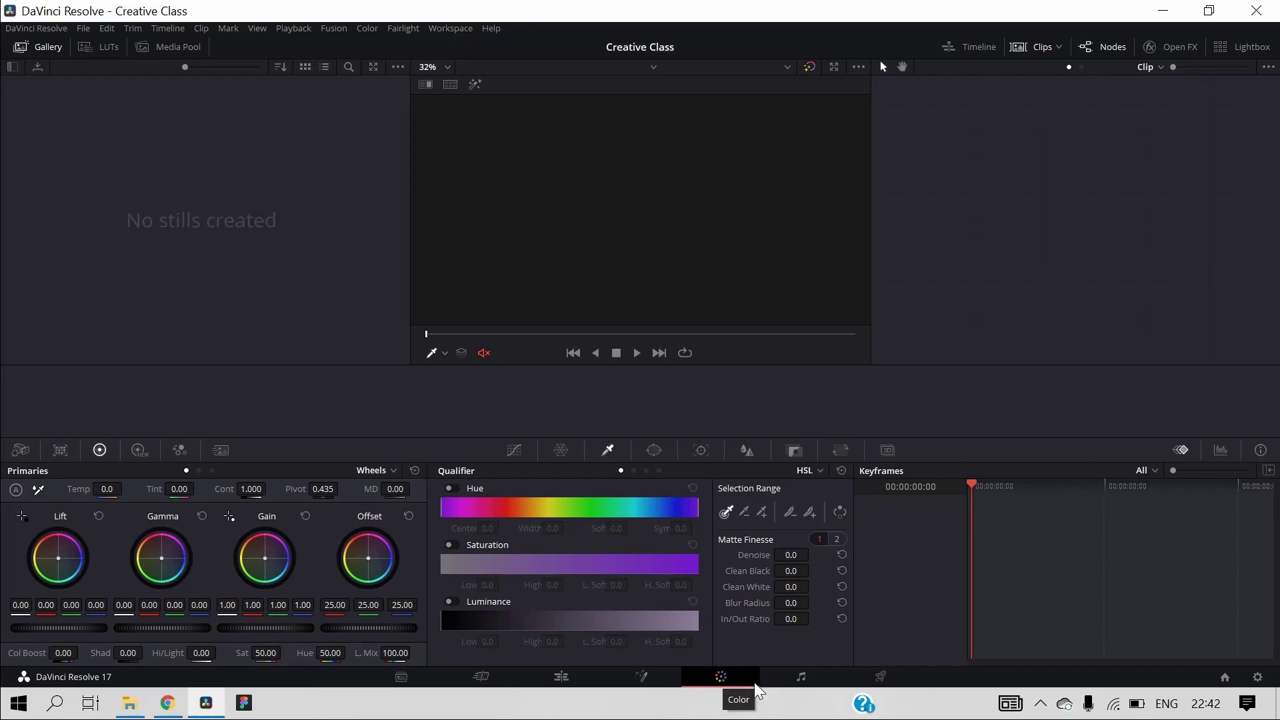
- Open the Fairlight page showing the Bus 1 mixer and loudness meters
click(799, 679)
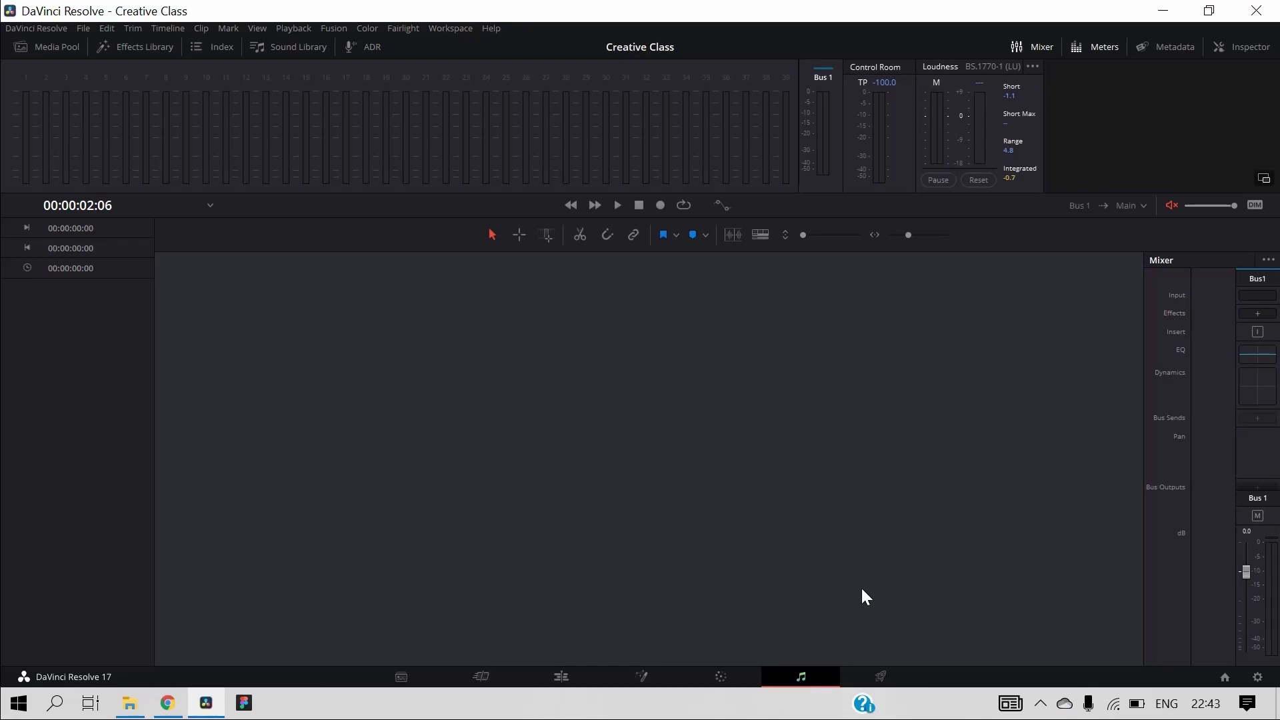
- Open the Deliver page with QuickTime H.264 1920 x 1080 render settings and an empty queue
click(877, 673)
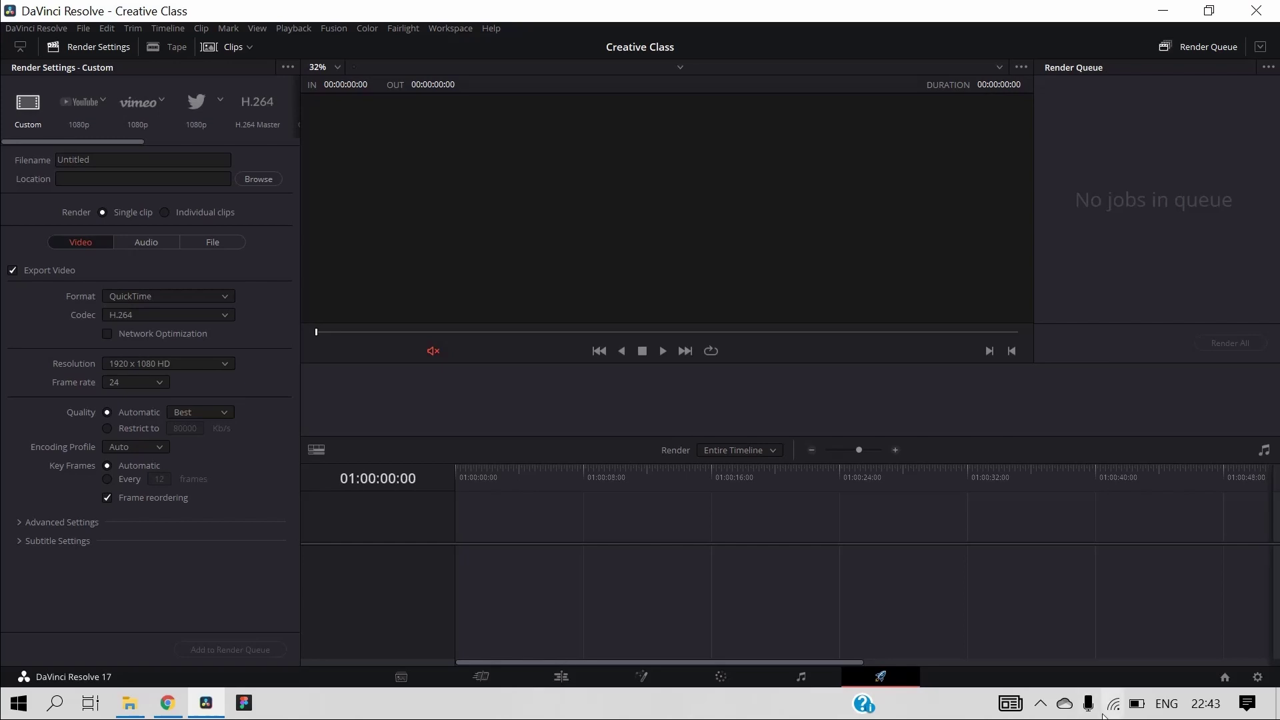
click(1041, 704)
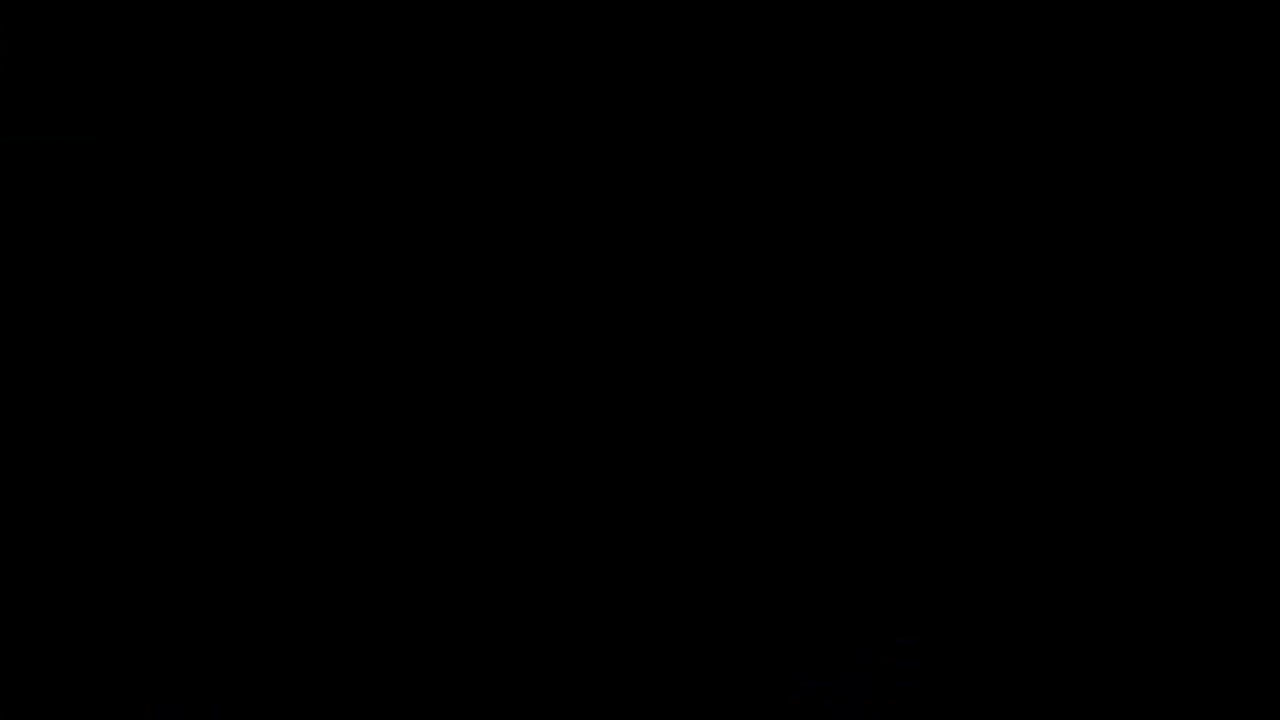